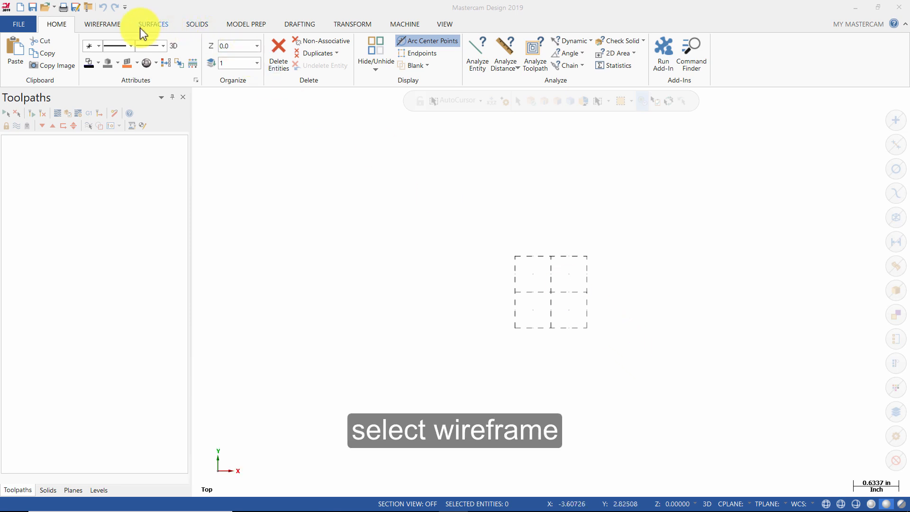
Create a circle of 4.25 in diameter centred on the origin with Circle Center Point.
click(108, 25)
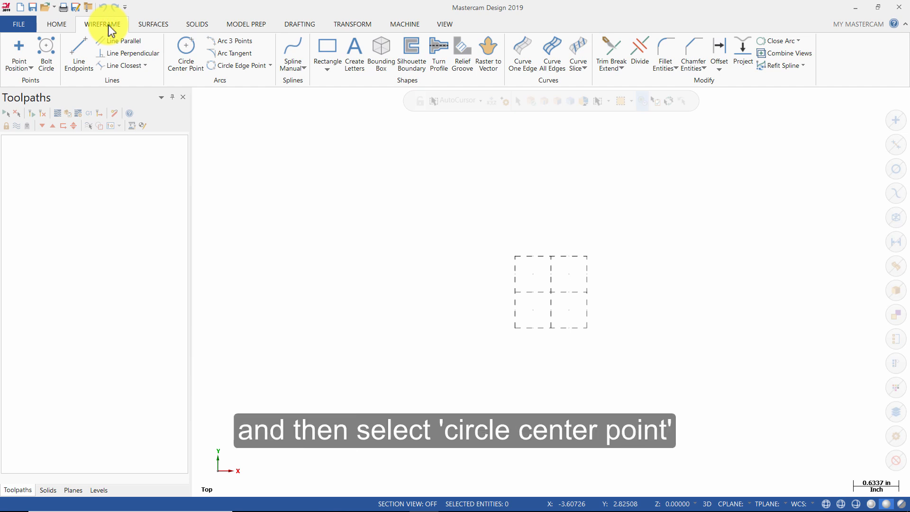
click(190, 56)
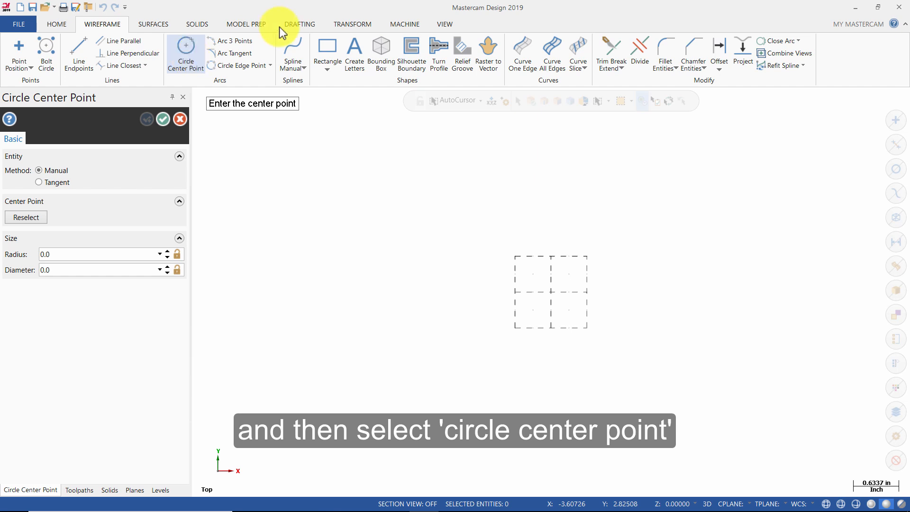
click(77, 270)
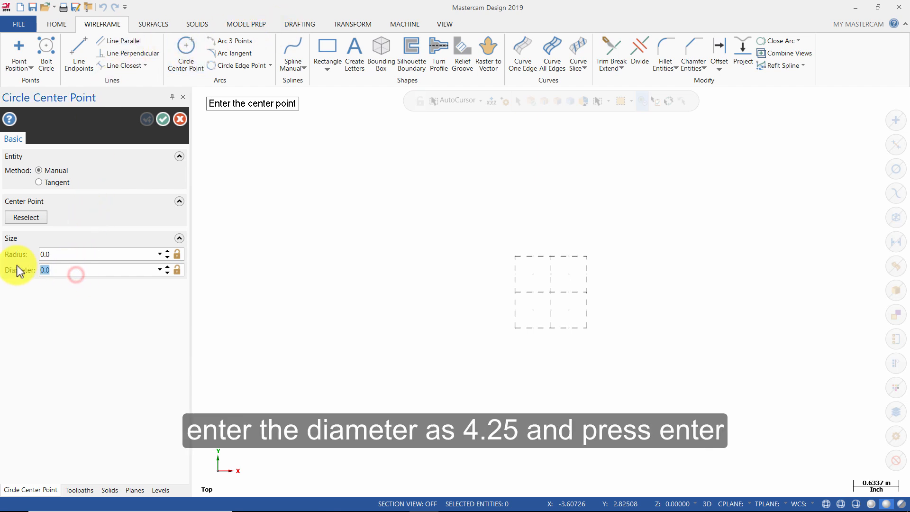
text(4.25)
key(Return)
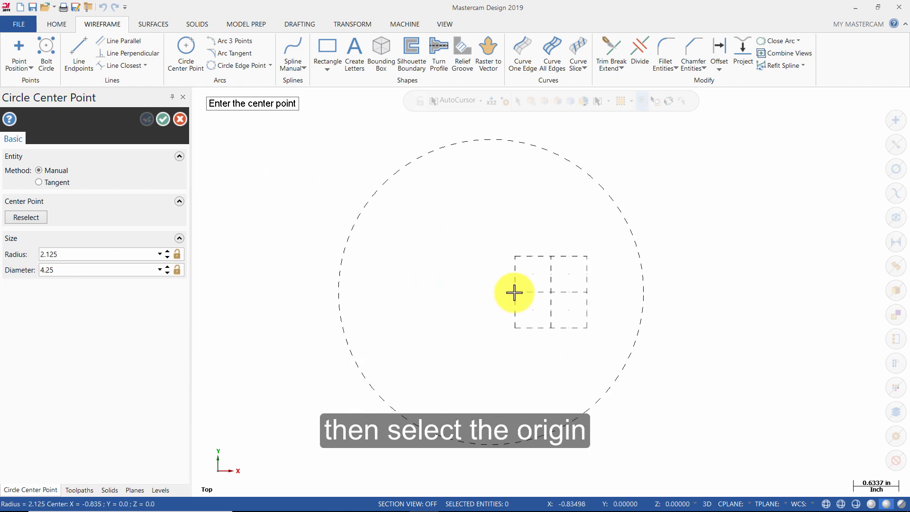
click(551, 292)
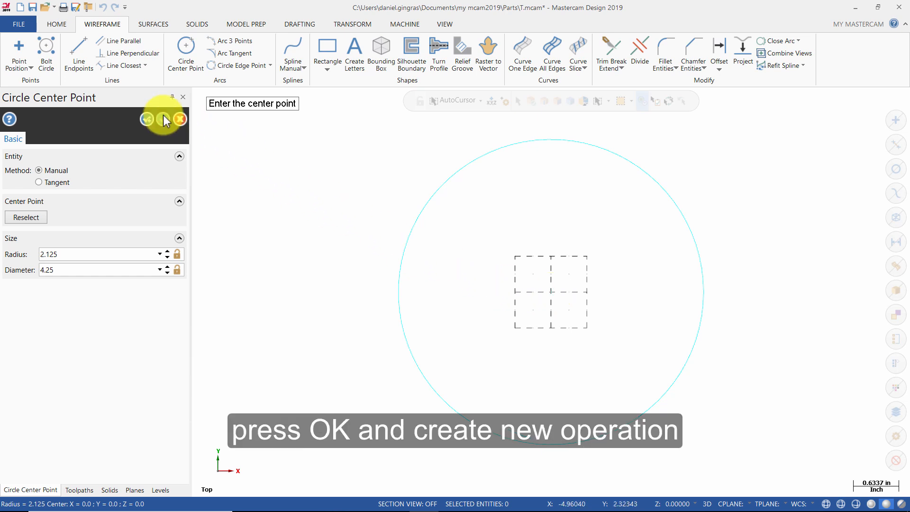
click(147, 119)
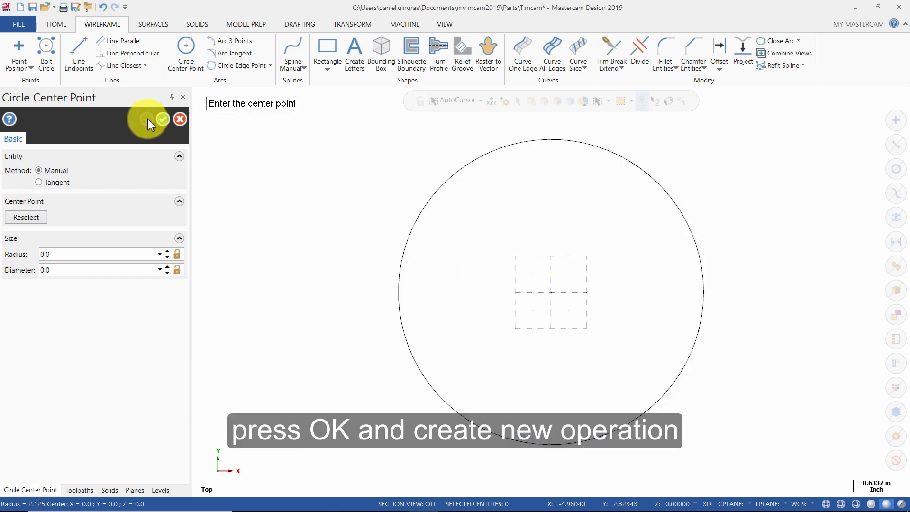
Add a concentric circle of 1.75 in diameter centred on the origin.
click(70, 270)
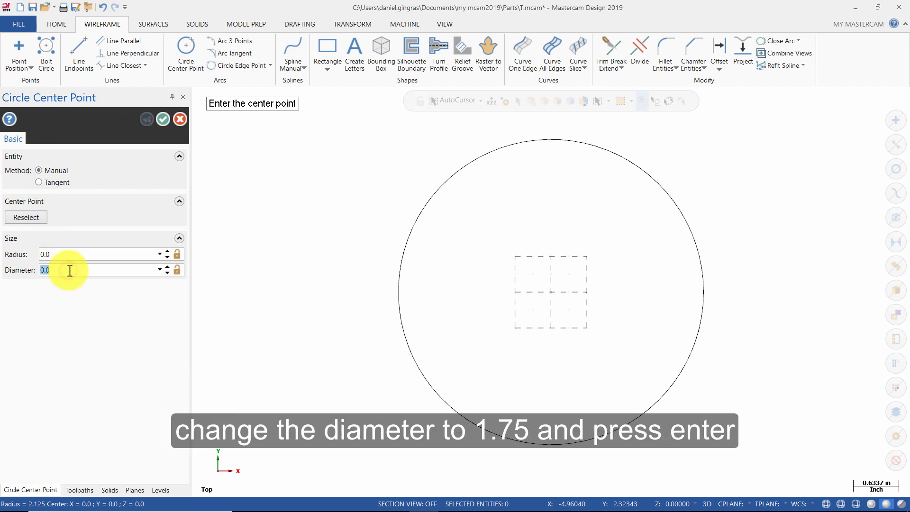
text(1.75)
key(Return)
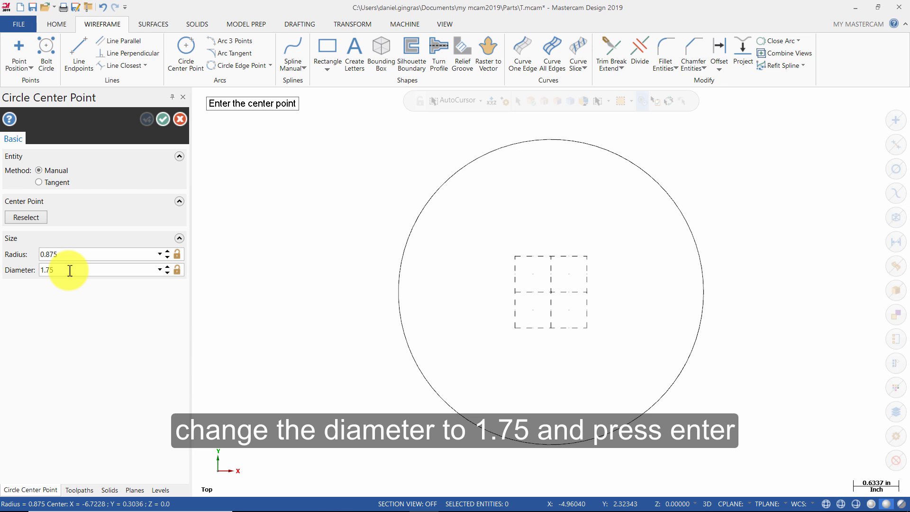
click(548, 294)
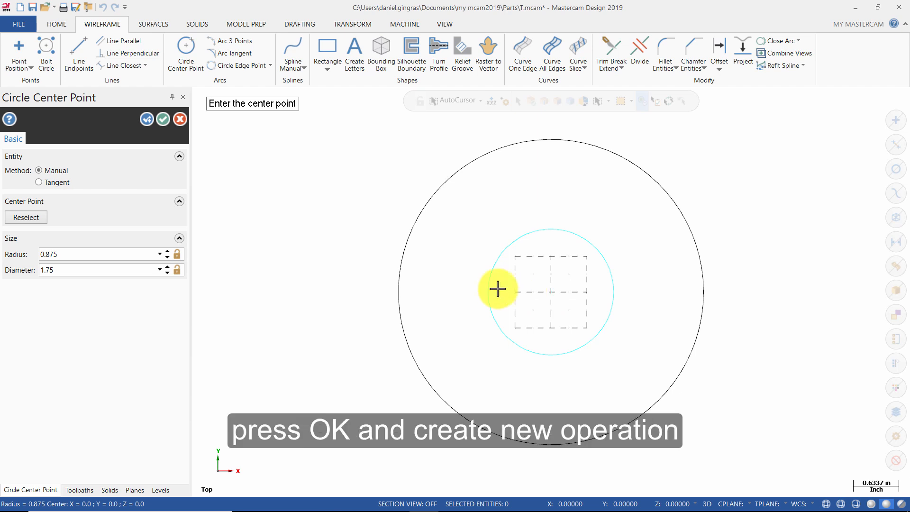
click(144, 120)
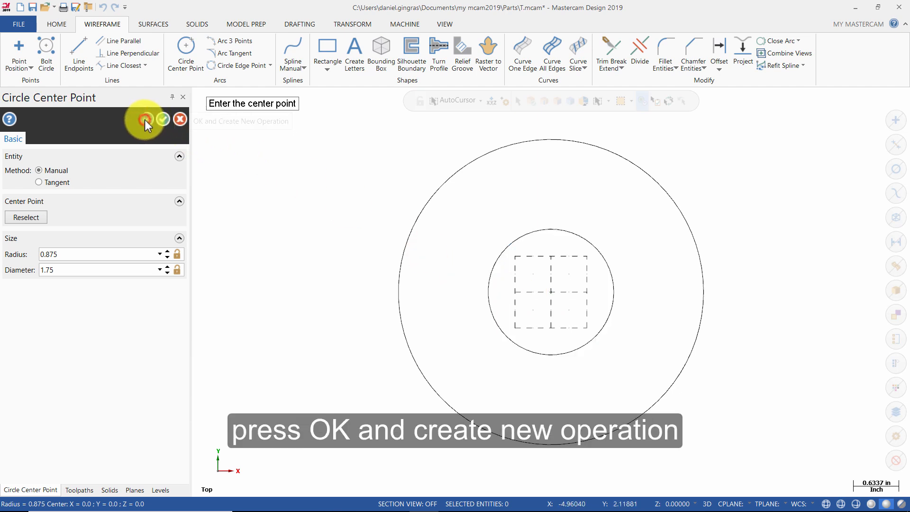
Add a circle of 4 in diameter centred on the origin, just inside the outer circle.
click(76, 269)
text(4)
key(Return)
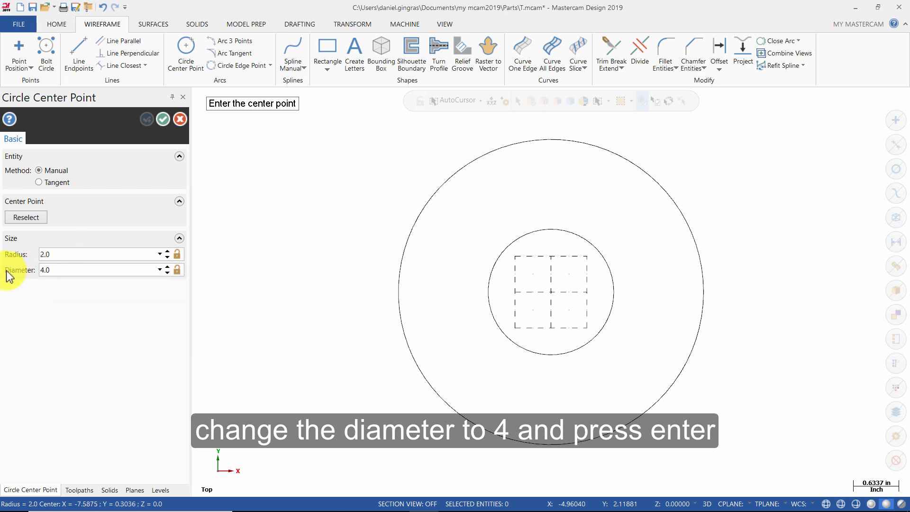
click(548, 297)
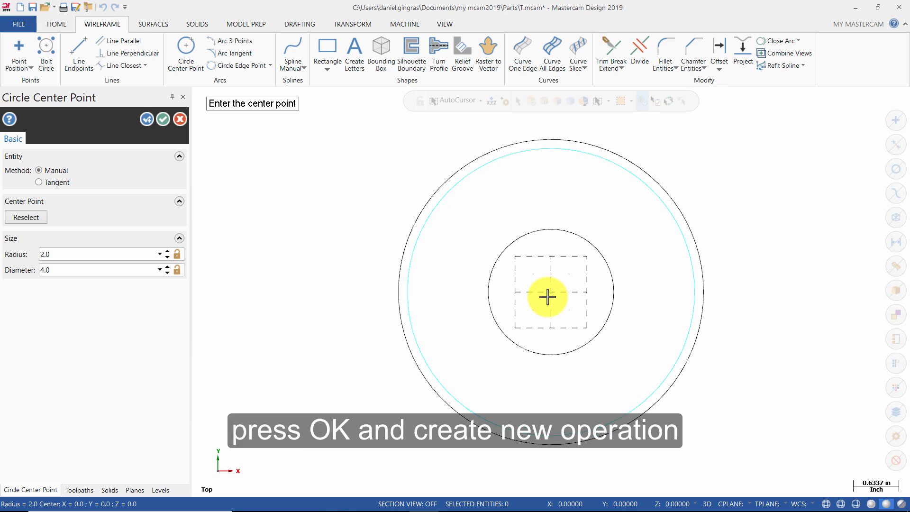
click(145, 118)
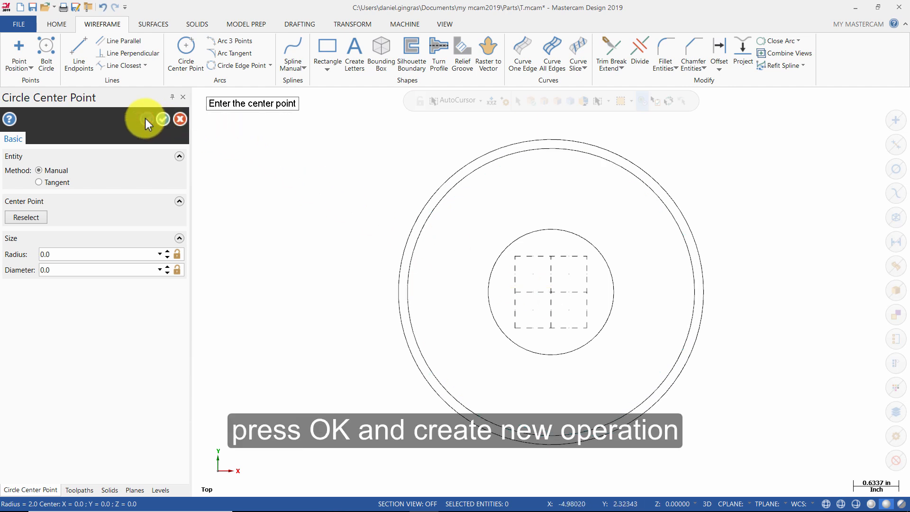
Create a small hole circle of 0.25 in diameter centred at coordinates 1.375,0.
double_click(90, 268)
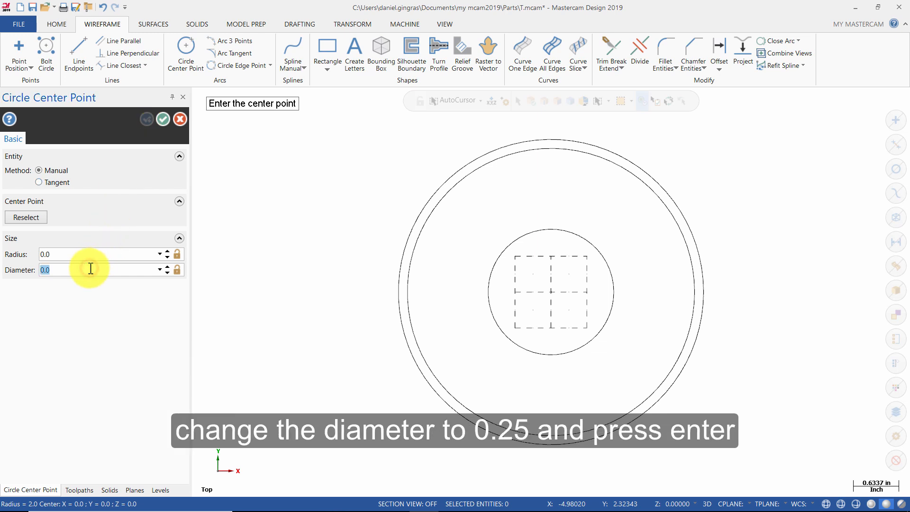
text(.25)
key(Return)
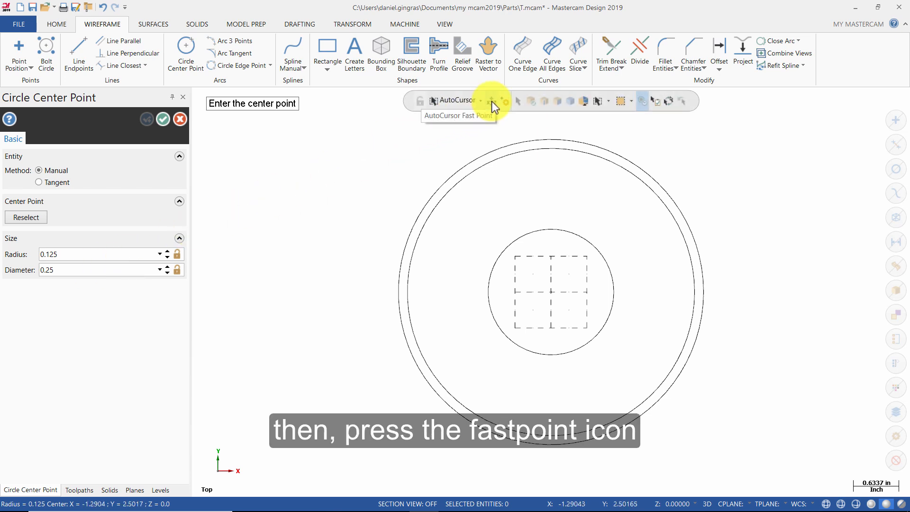
click(493, 106)
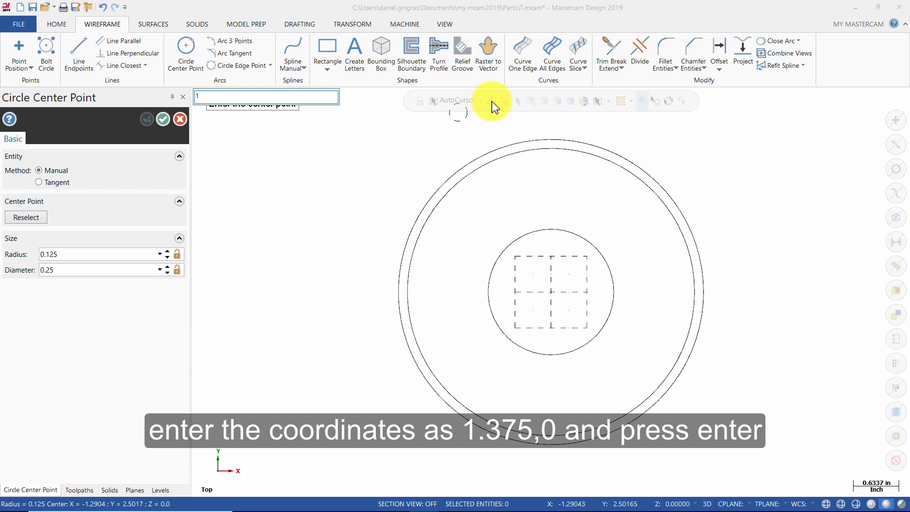
text(1.375,0)
key(Return)
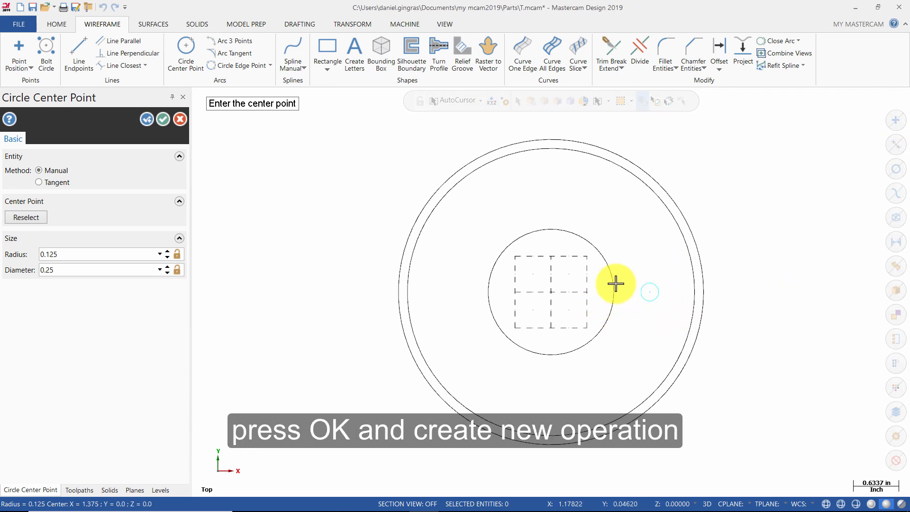
click(146, 120)
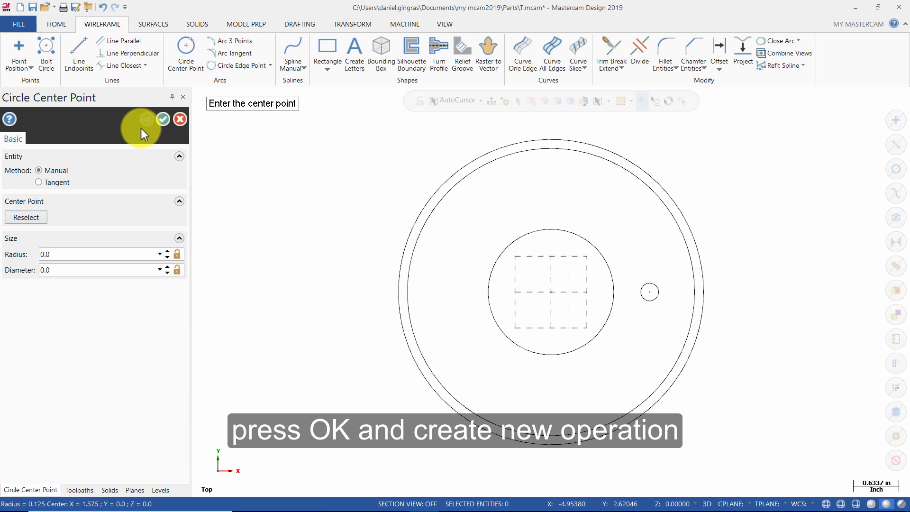
Add a circle of 0.375 in diameter concentric with the small hole circle and finish the circle command.
click(92, 268)
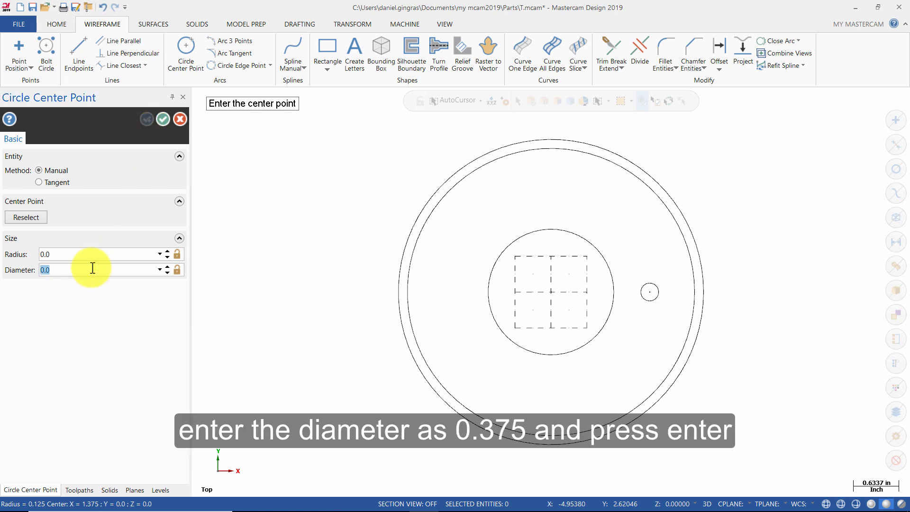
text(.375)
key(Return)
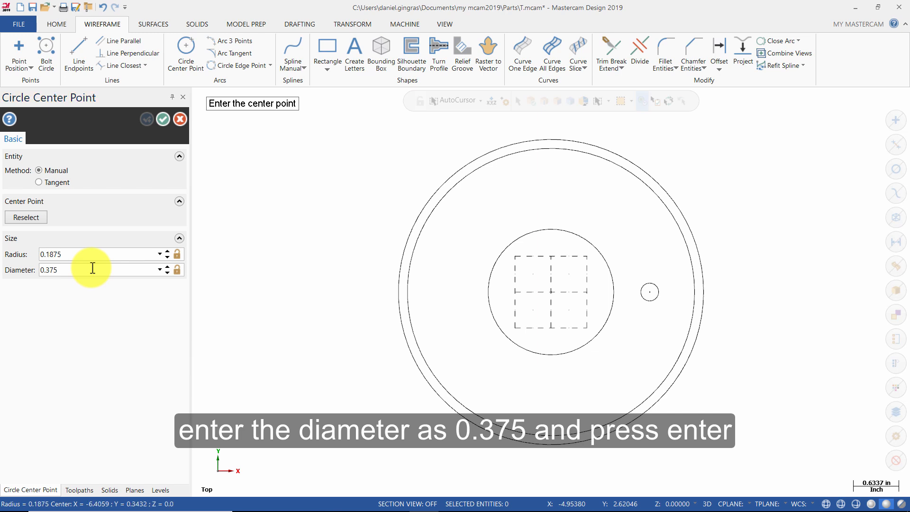
click(649, 292)
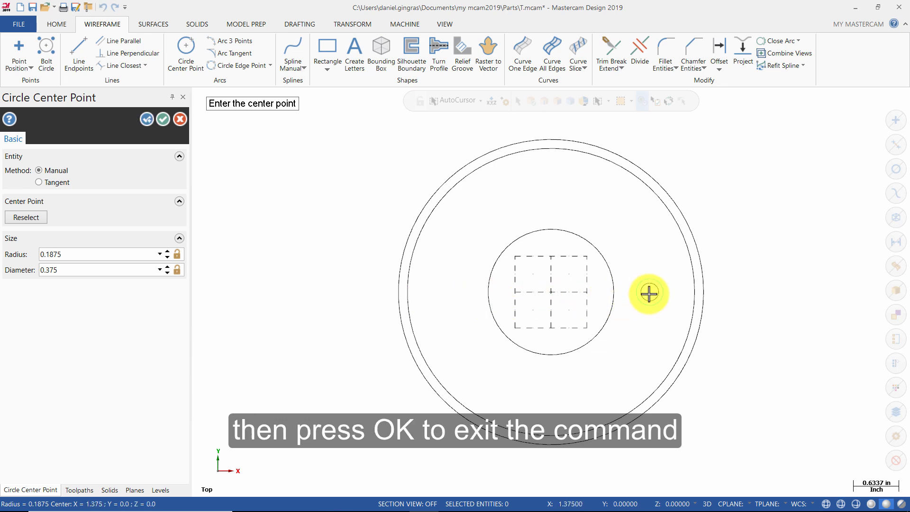
click(163, 119)
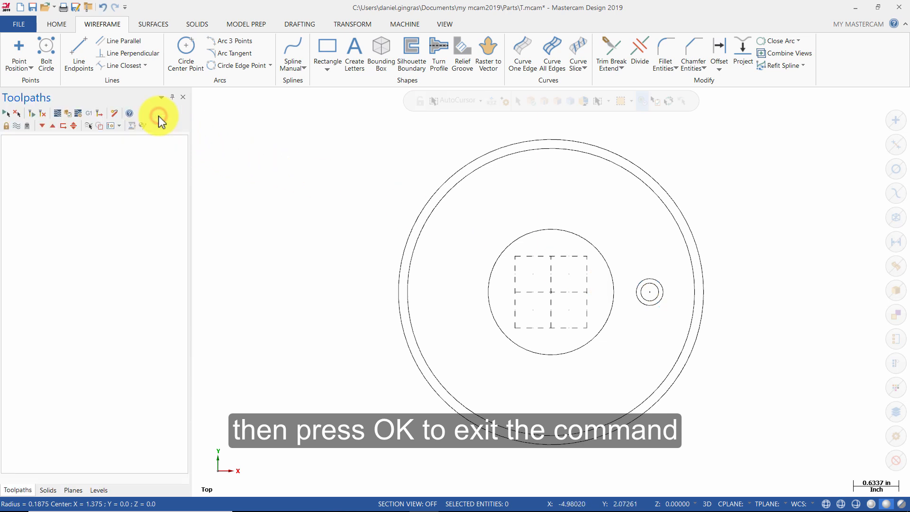
Change the current line style to the dashed hidden style for new geometry.
right_click(281, 153)
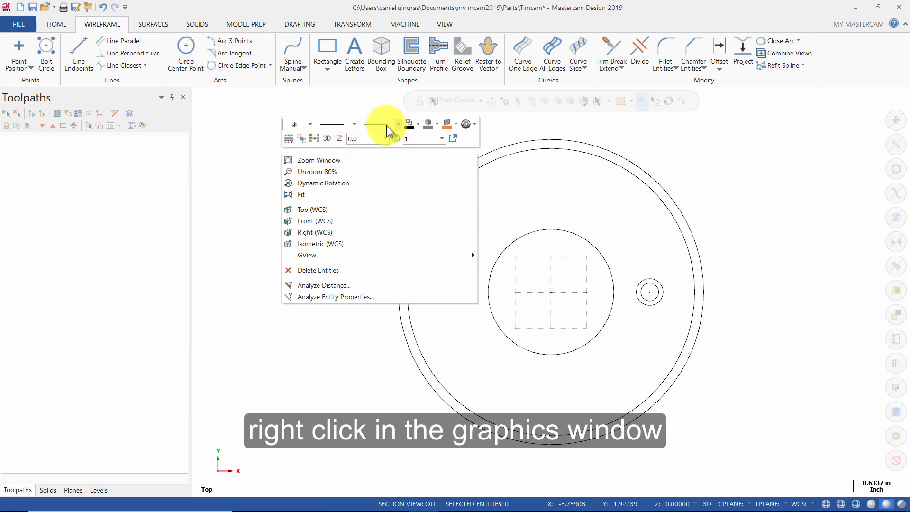
click(398, 124)
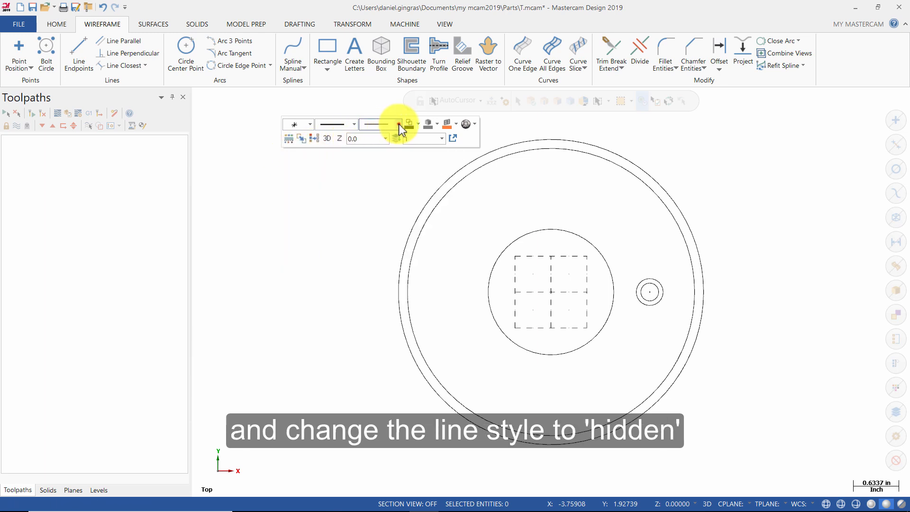
click(352, 124)
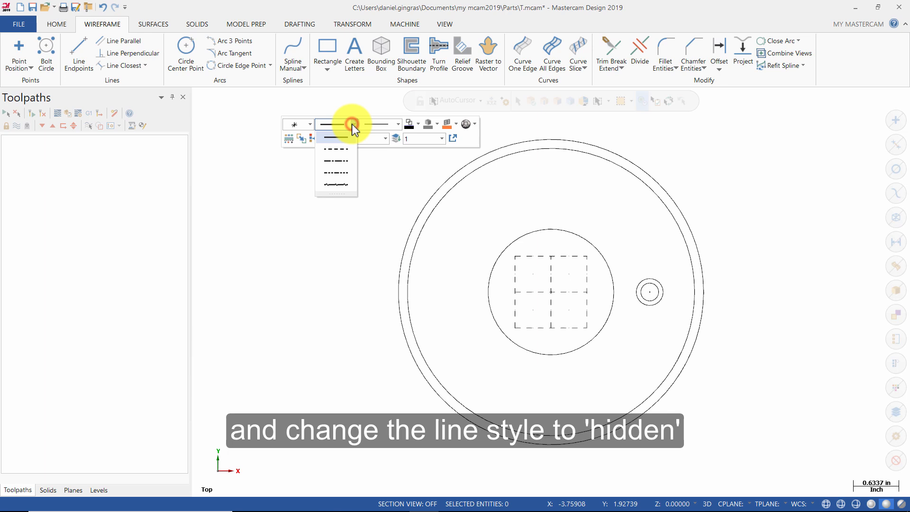
click(341, 148)
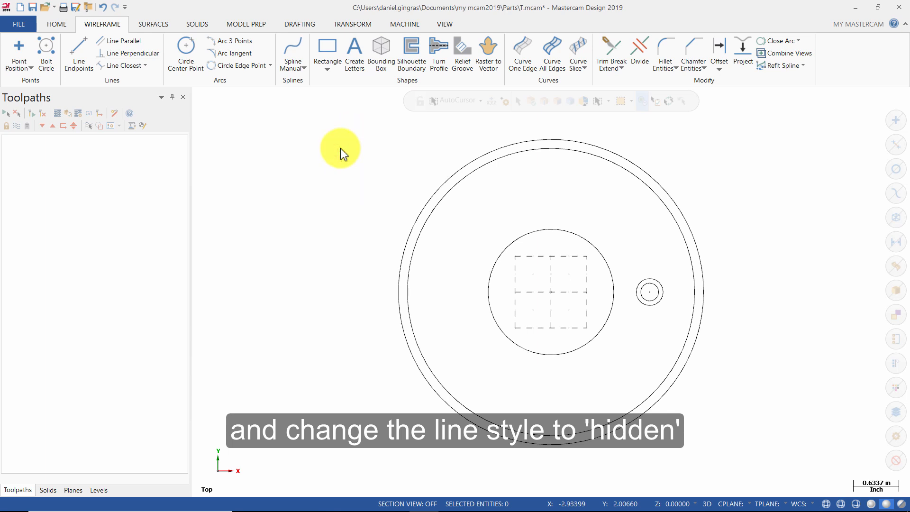
Create a hidden-line circle of 2 in diameter centred on the origin.
click(183, 52)
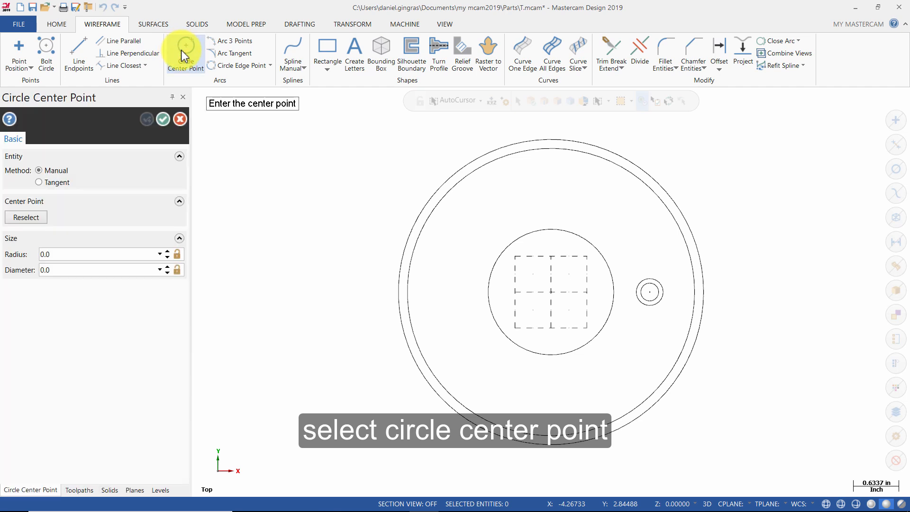
click(82, 270)
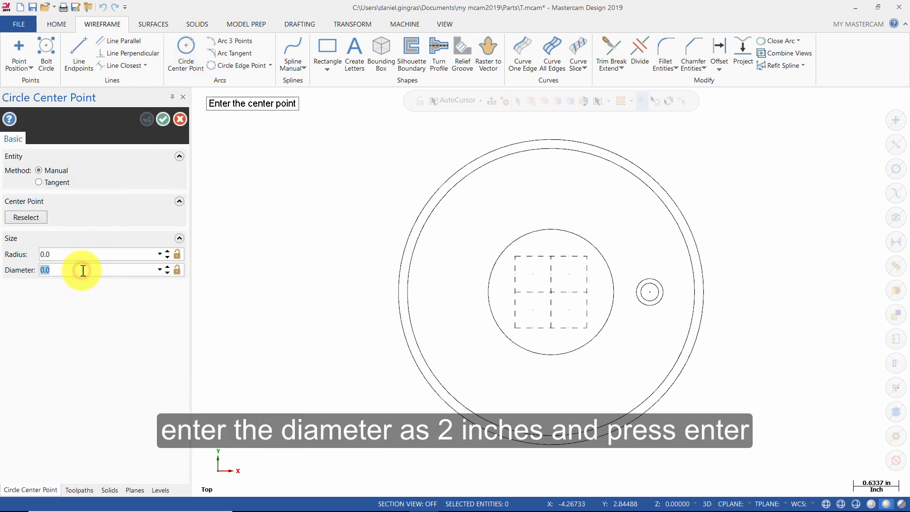
text(2)
key(Return)
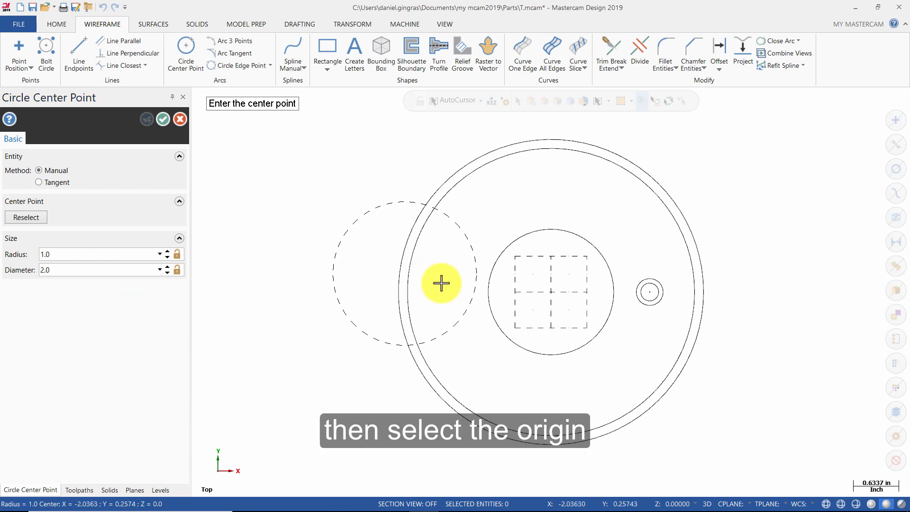
click(548, 297)
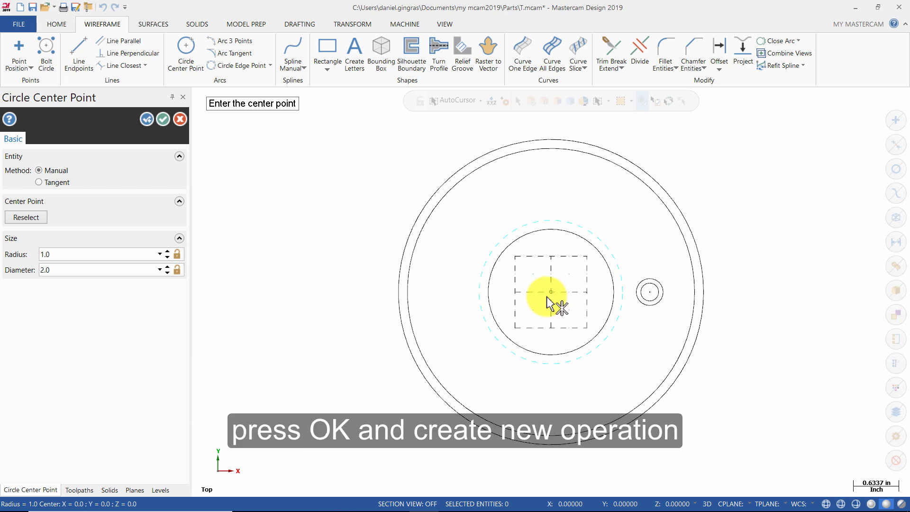
click(143, 119)
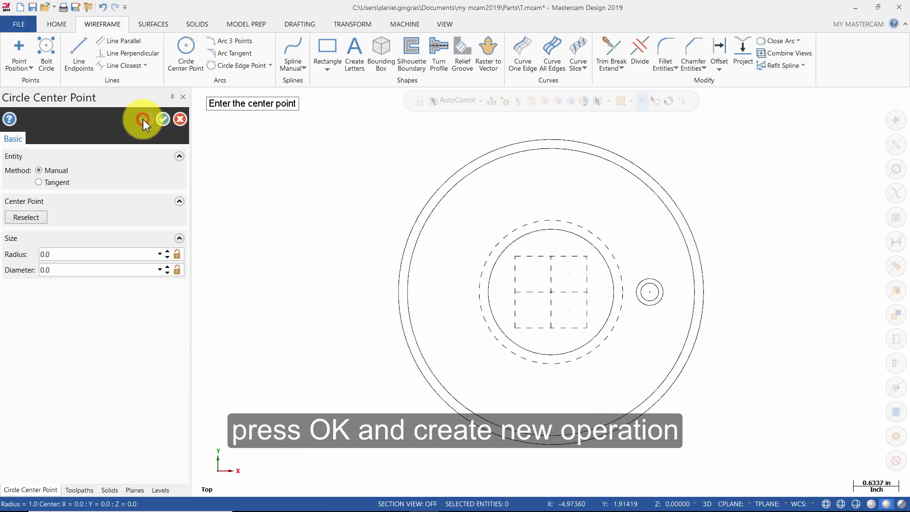
Add a hidden-line circle of 3 in diameter centred on the origin and finish the circle command.
click(97, 268)
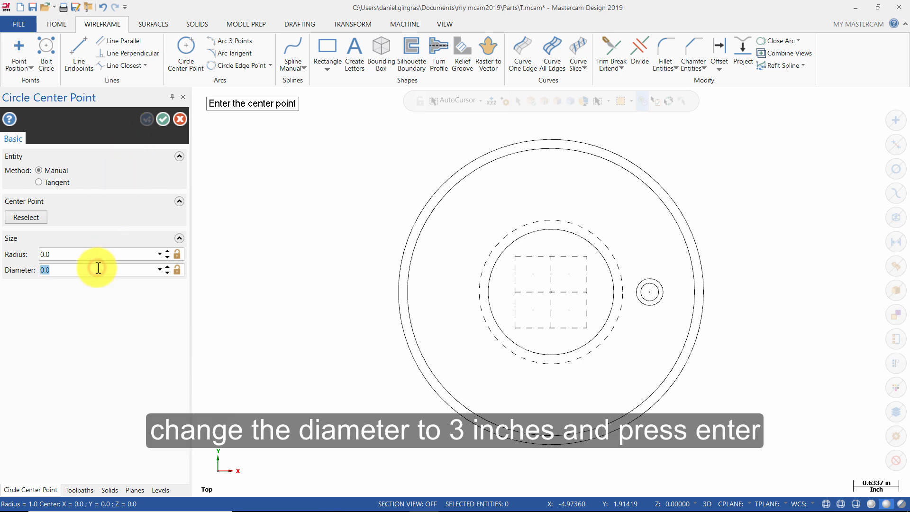
text(3)
key(Return)
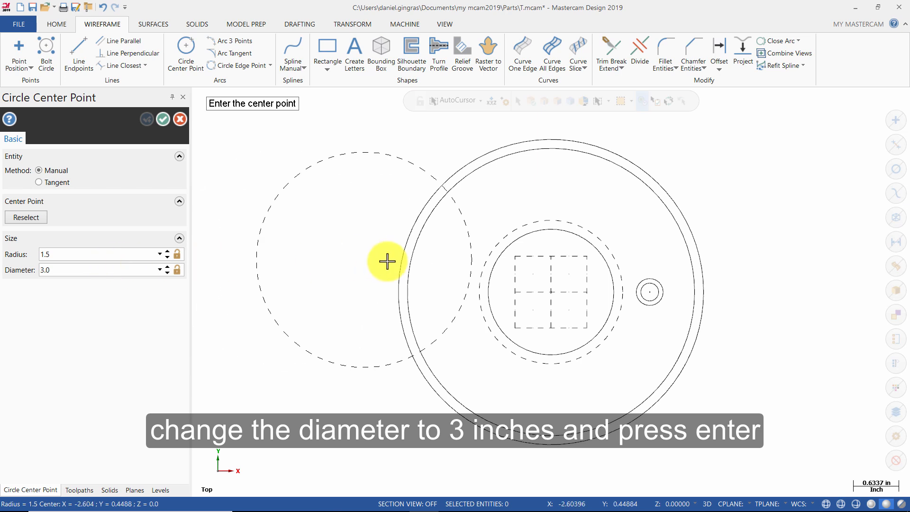
click(550, 297)
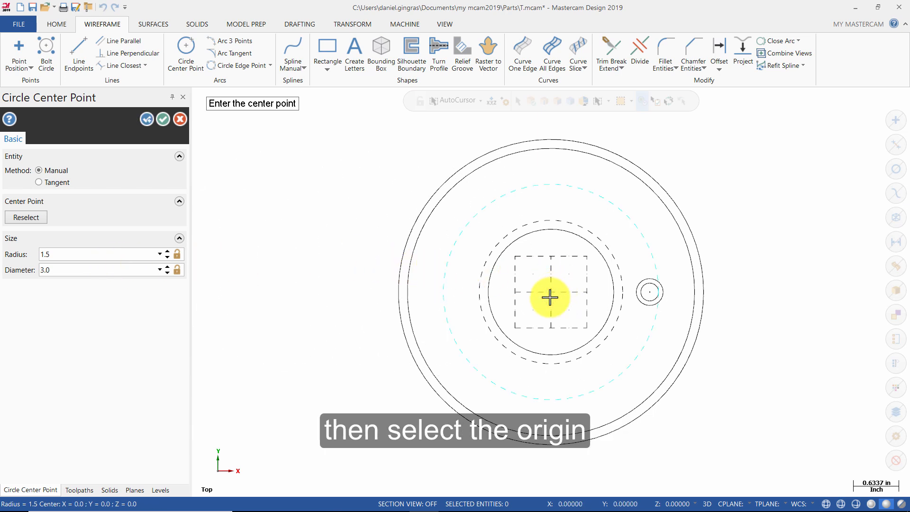
click(165, 122)
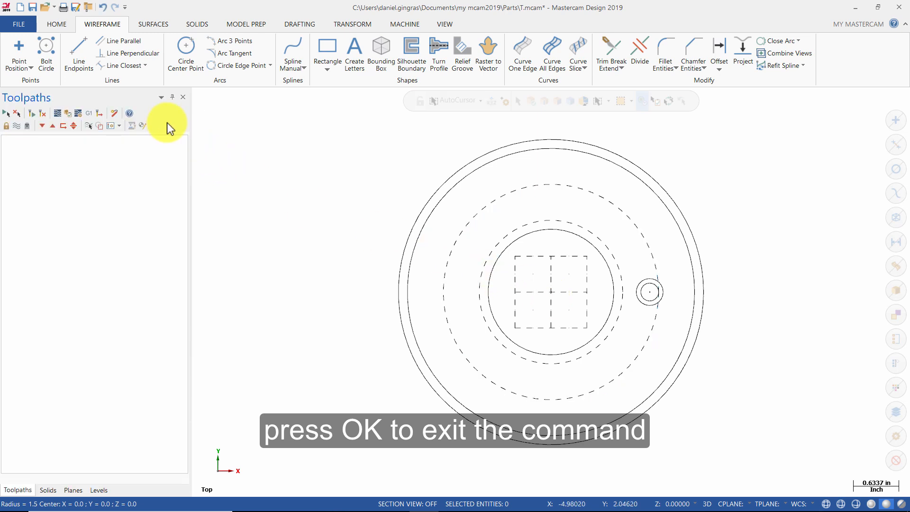
Change the current line style back to solid for new geometry.
right_click(329, 142)
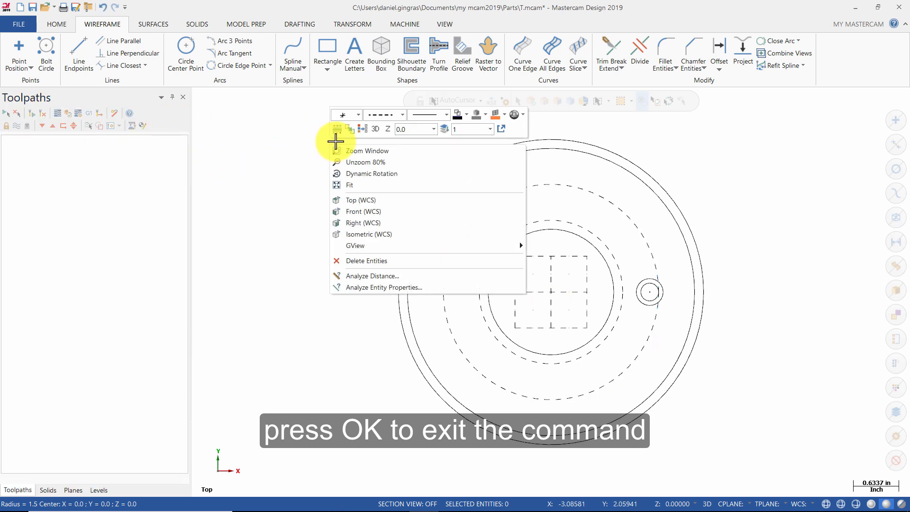
click(403, 115)
click(393, 127)
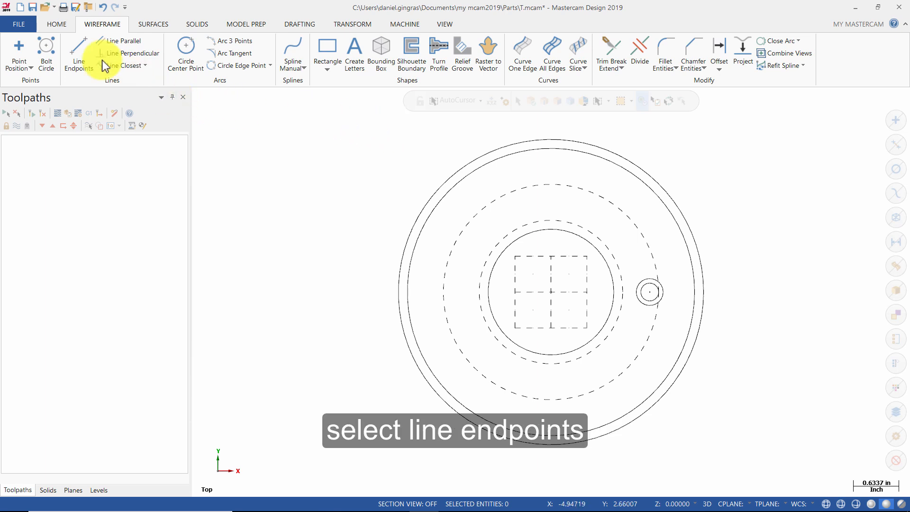
Draw a vertical line about 1 in long from 0.125,1.625 down through the inner solid circle, with an X axis offset of 0.125.
click(78, 55)
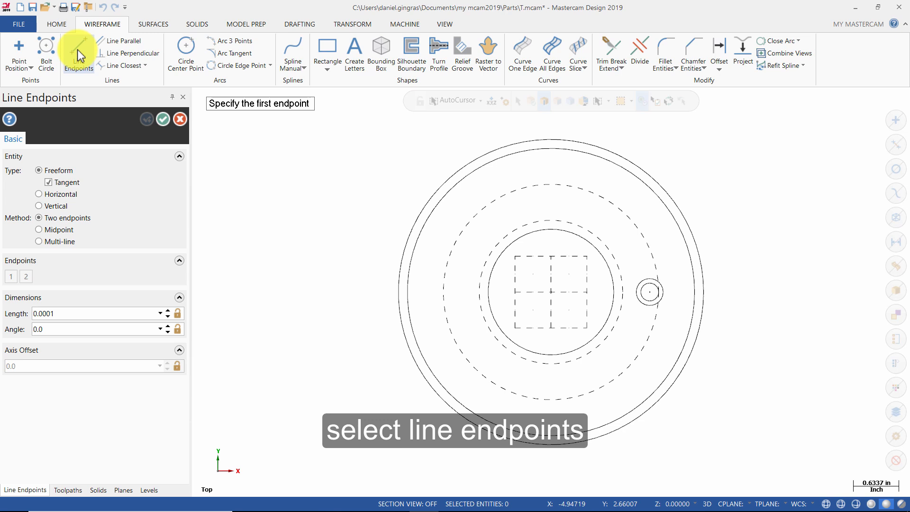
click(56, 205)
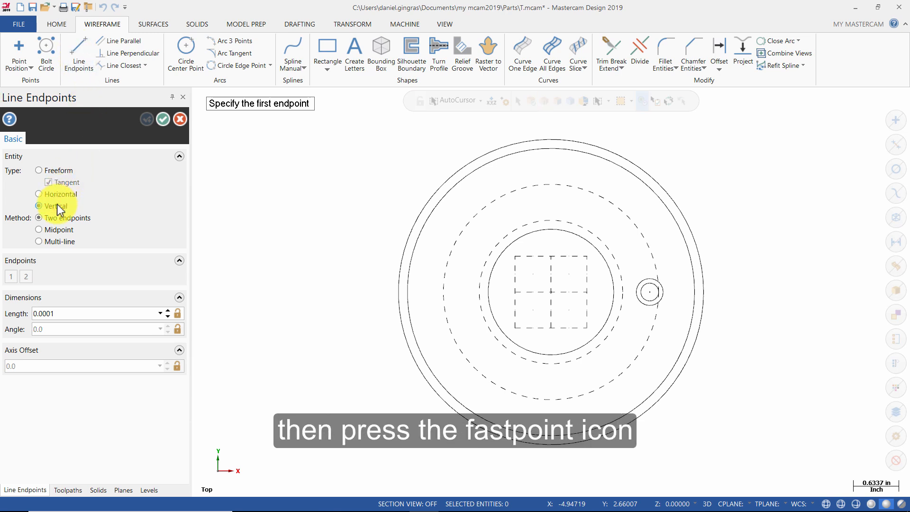
click(491, 102)
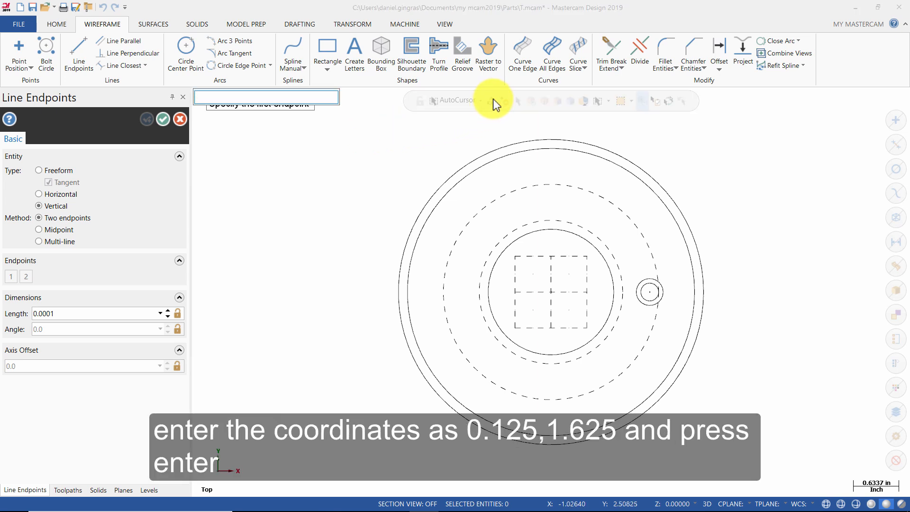
text(.125,1.625)
key(Return)
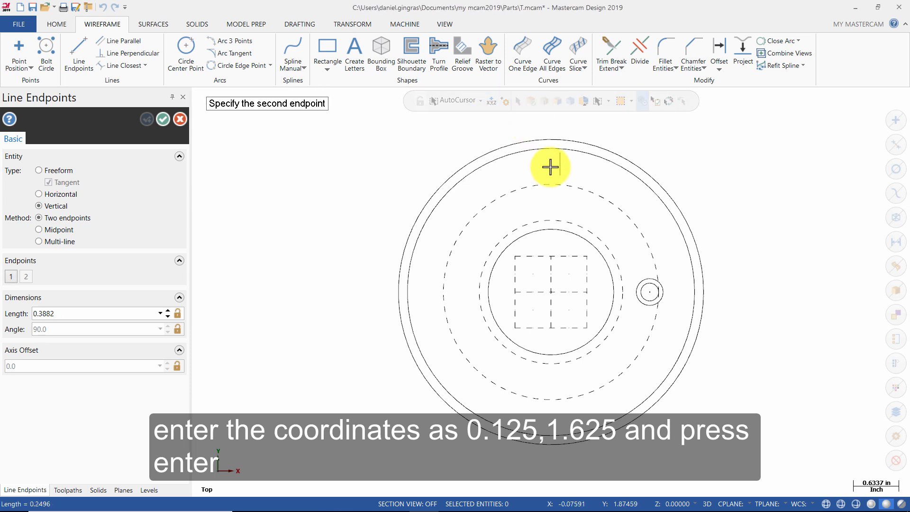
click(561, 247)
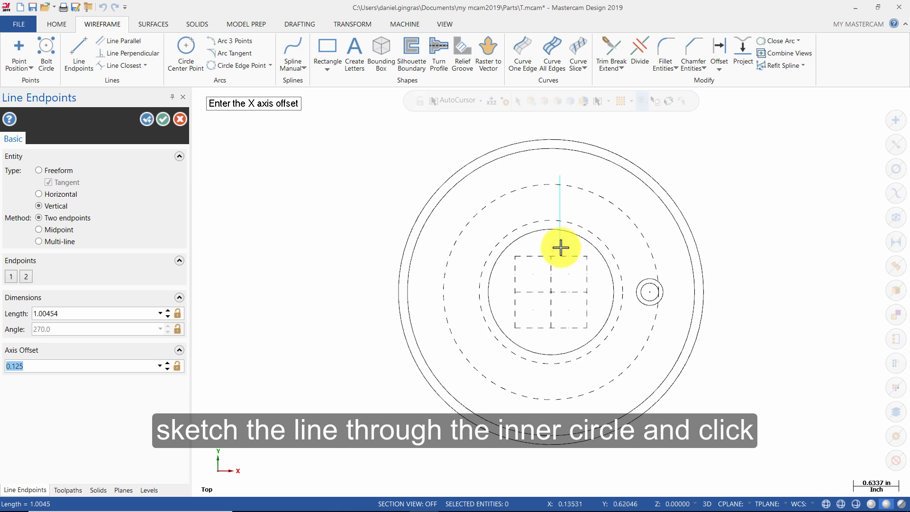
click(167, 119)
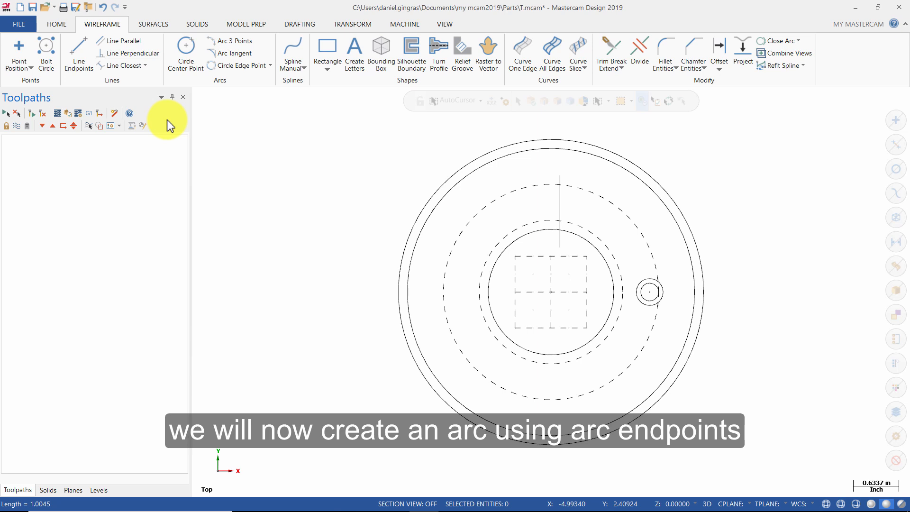
Create a polar endpoint arc of 0.25 in diameter from 0 to 90 degrees, starting at the vertical line's upper end.
click(270, 67)
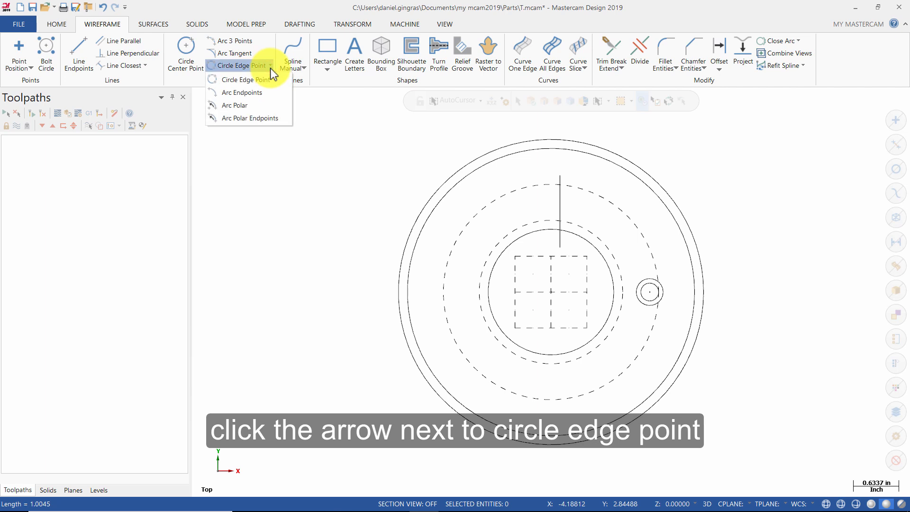
click(259, 118)
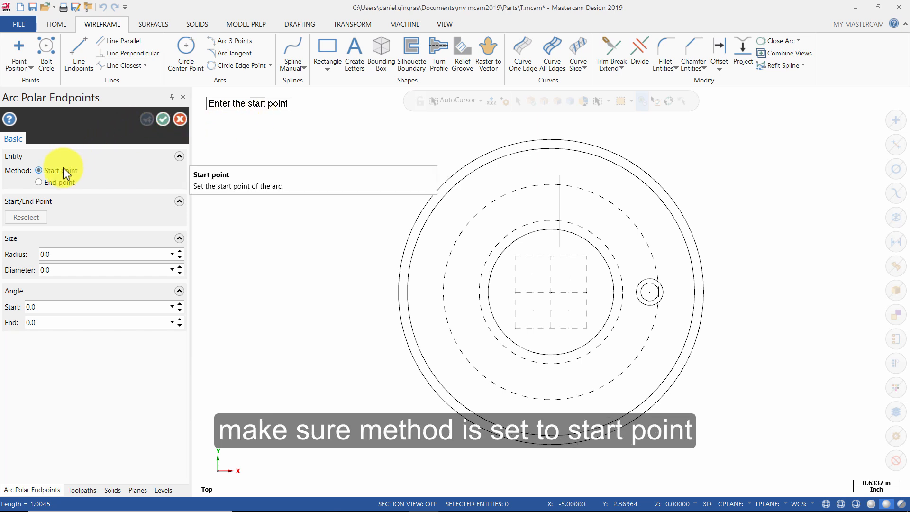
click(78, 270)
text(.25)
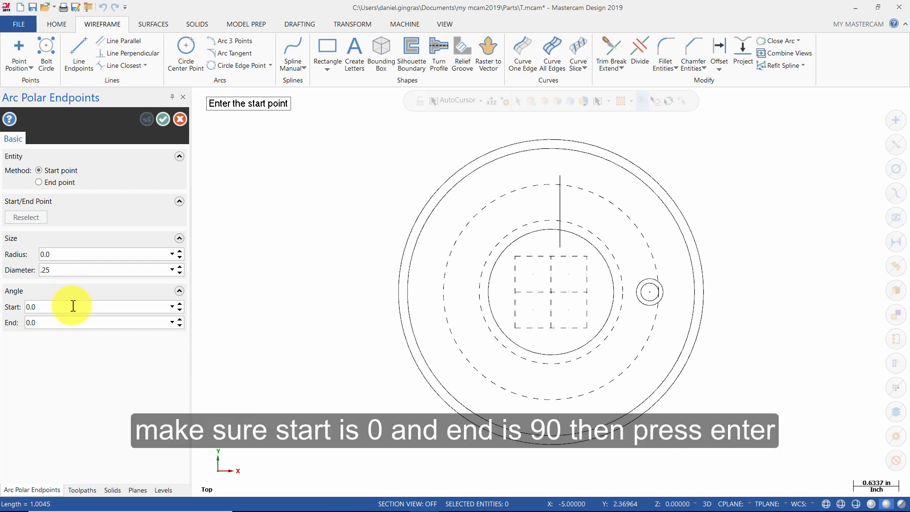
click(63, 323)
text(90)
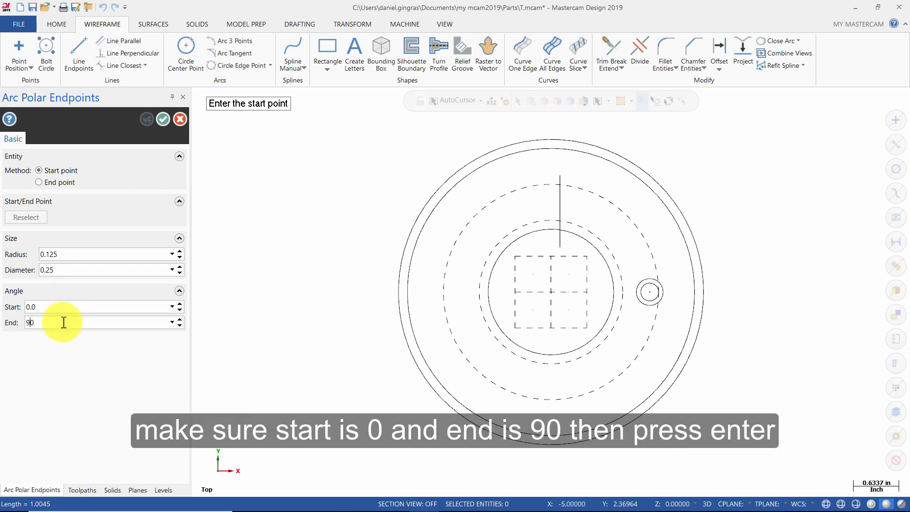
key(Return)
click(562, 176)
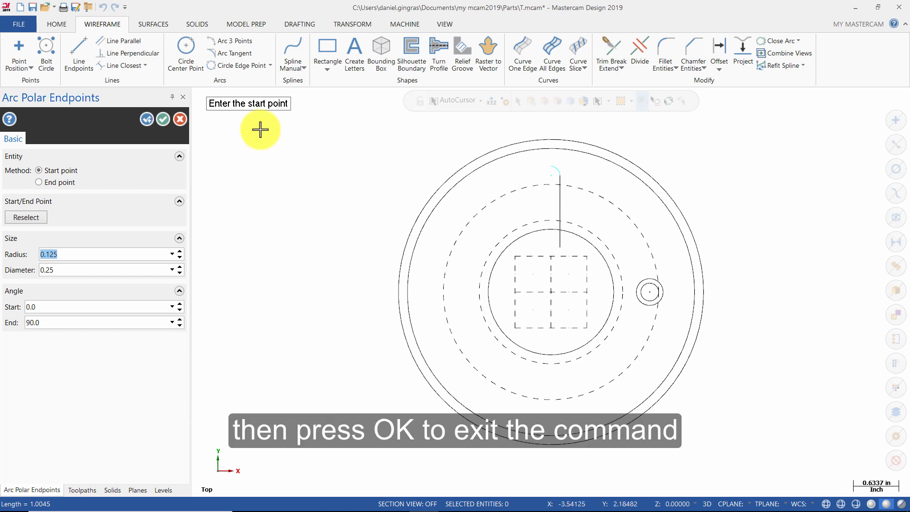
click(165, 122)
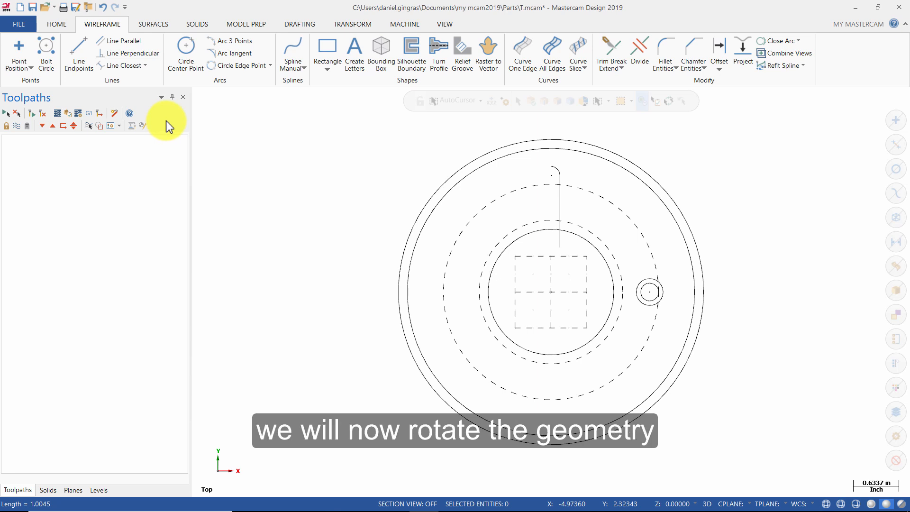
Rotate one copy of the vertical line and its arc by -45 degrees about the origin, and clear the transform colors.
click(353, 27)
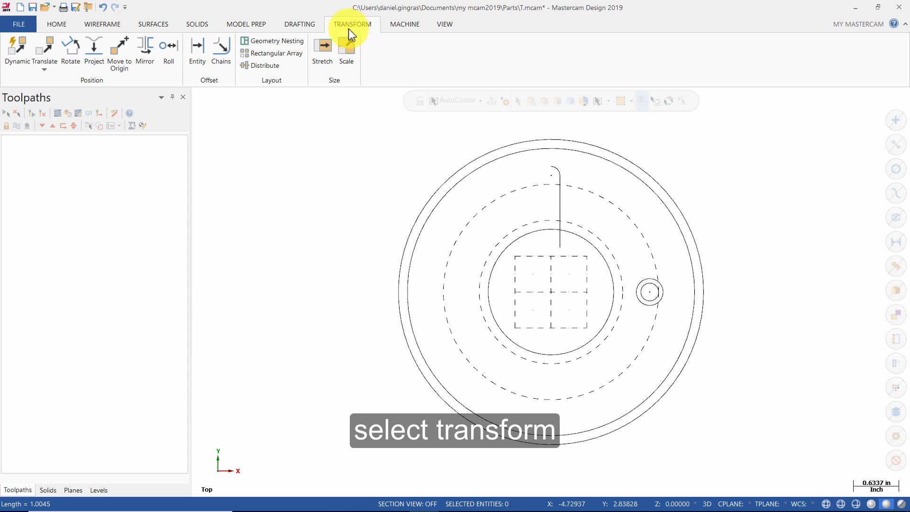
click(77, 53)
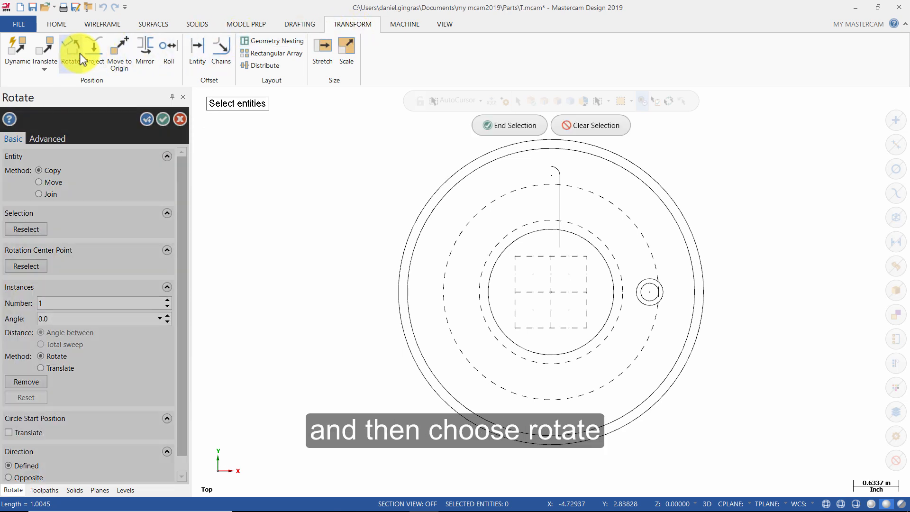
shift+click(559, 202)
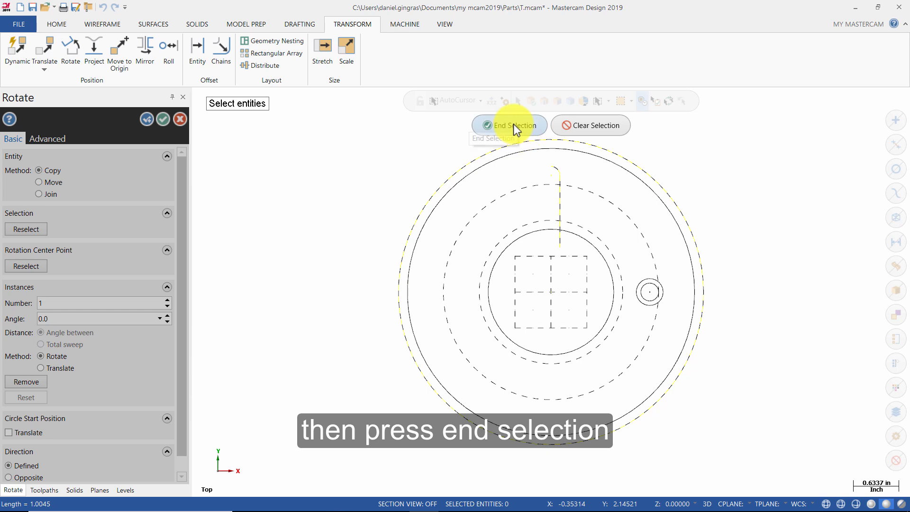
click(515, 127)
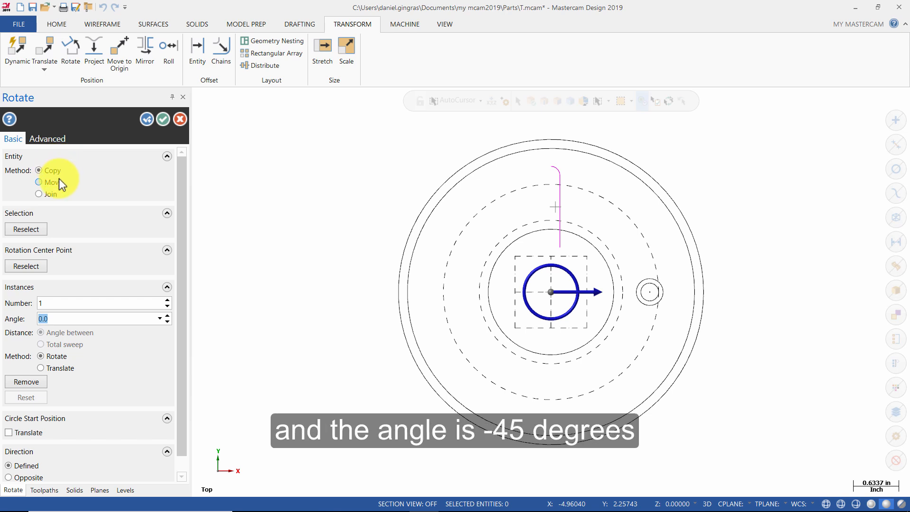
text(-45)
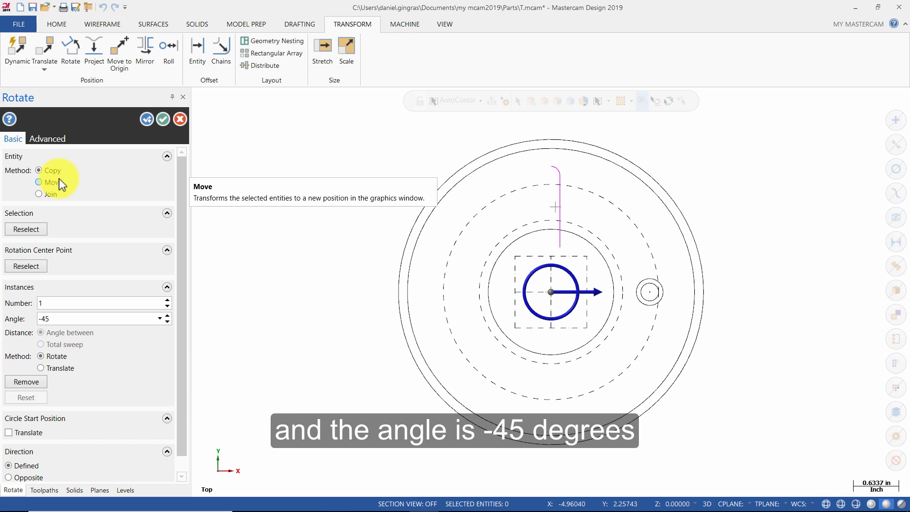
key(Return)
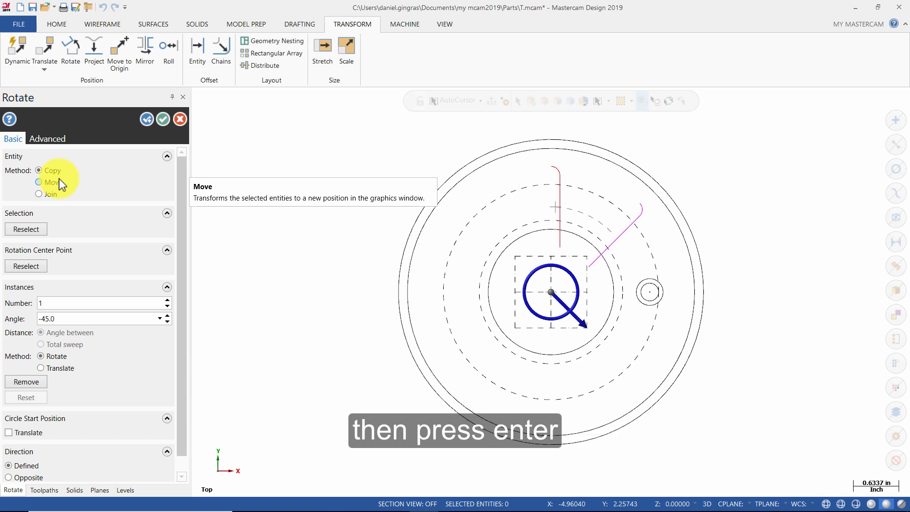
click(169, 121)
right_click(295, 185)
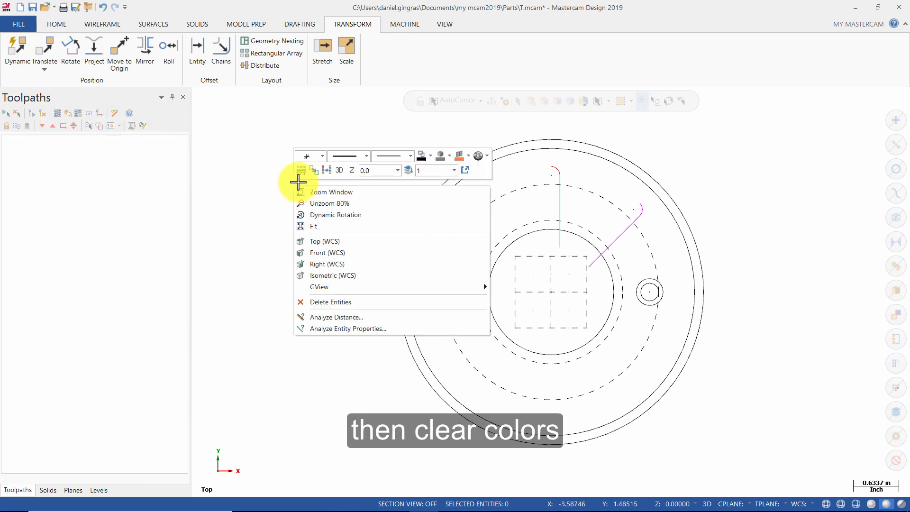
click(327, 171)
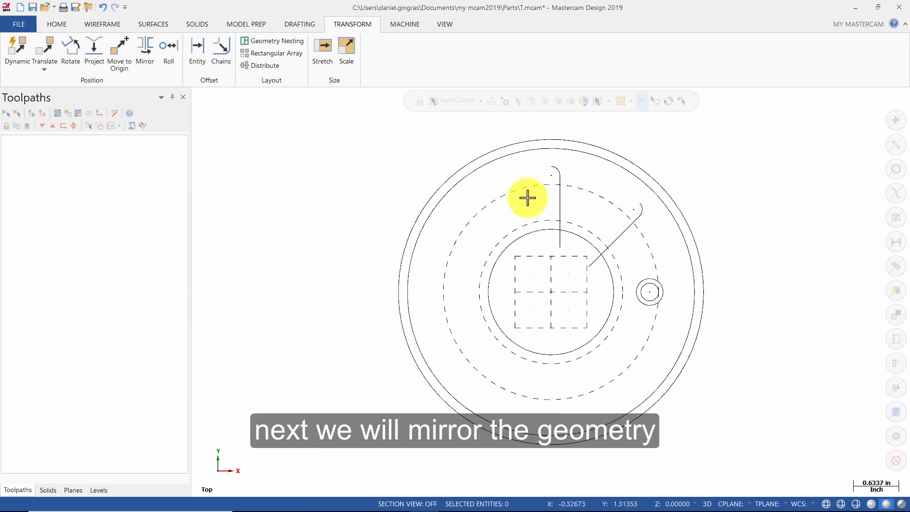
Mirror a copy of the angled line and its arc about a 45-degree axis to form the angled slot.
click(144, 46)
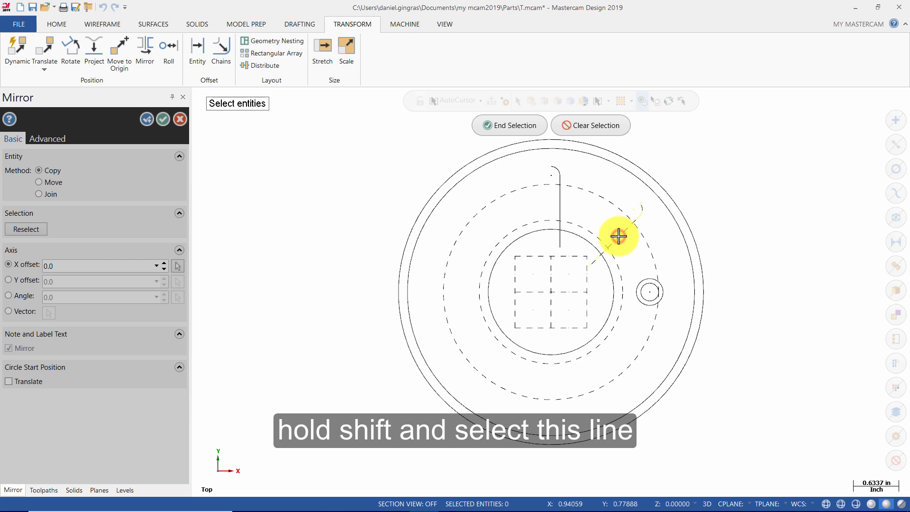
shift+click(618, 236)
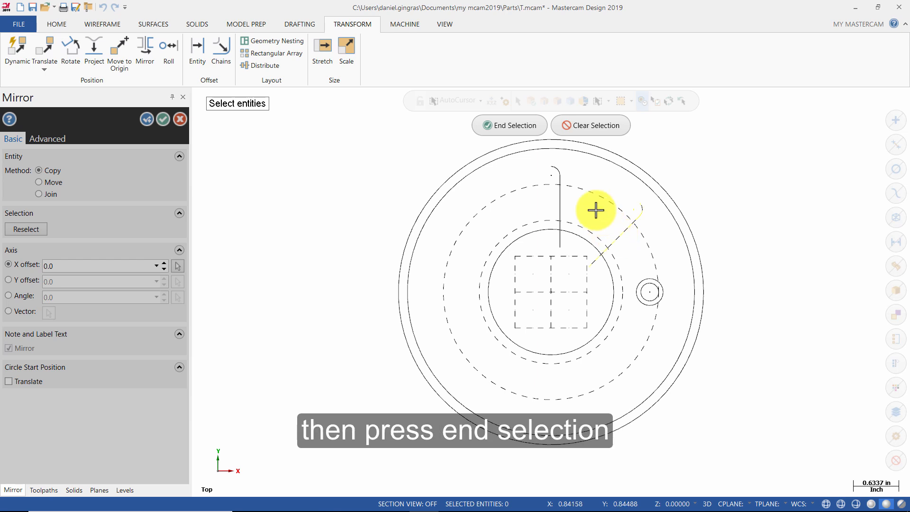
click(511, 125)
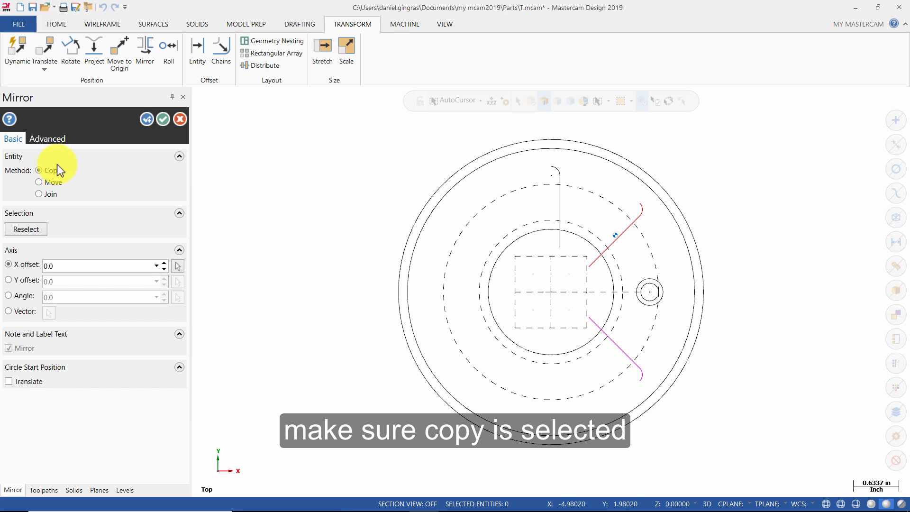
click(27, 294)
drag(68, 297, 42, 296)
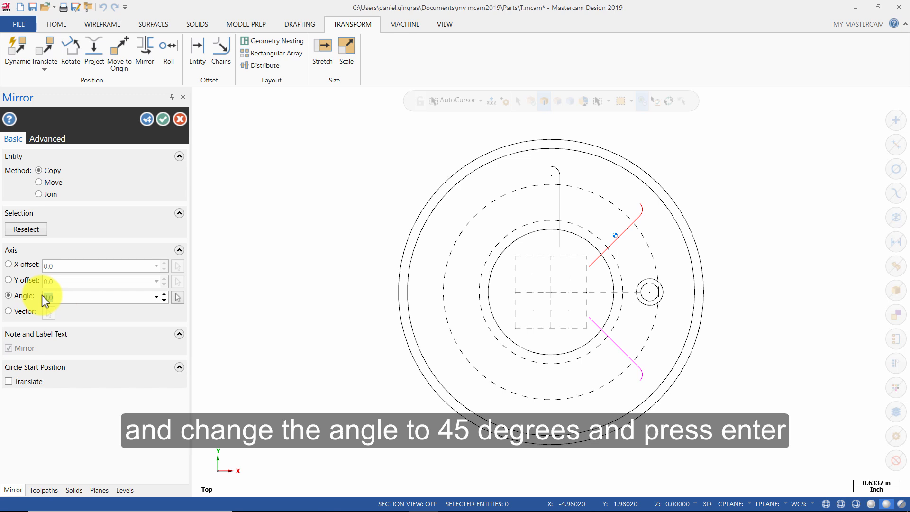
key(BackSpace)
text(45)
key(Return)
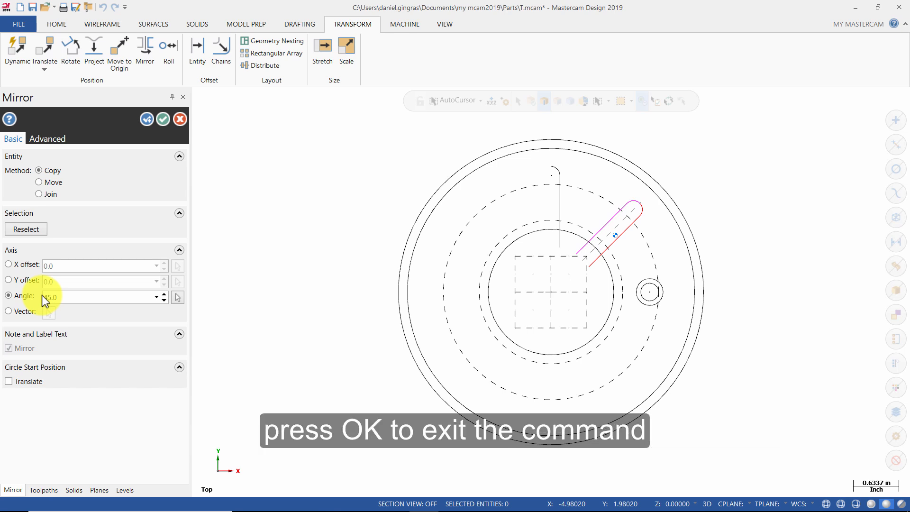
click(162, 118)
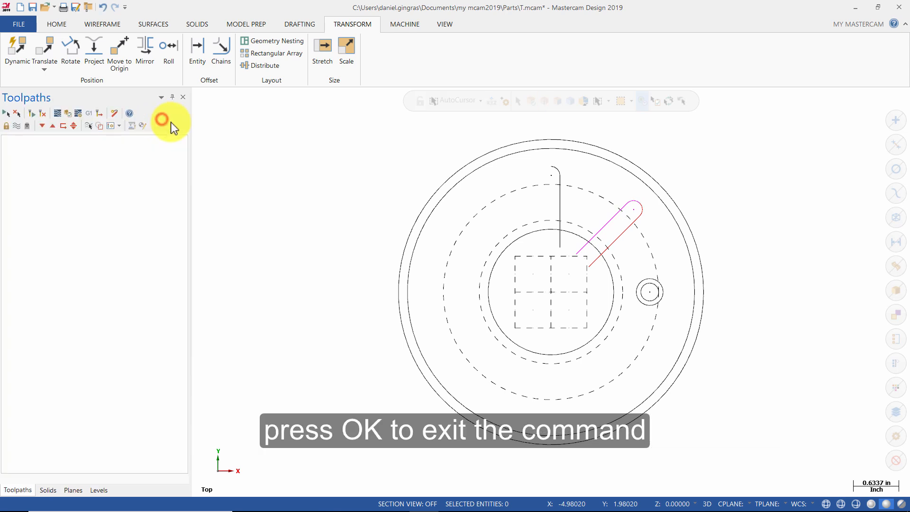
Clear the transform colors from the mirrored slot geometry.
right_click(351, 216)
click(385, 202)
click(385, 201)
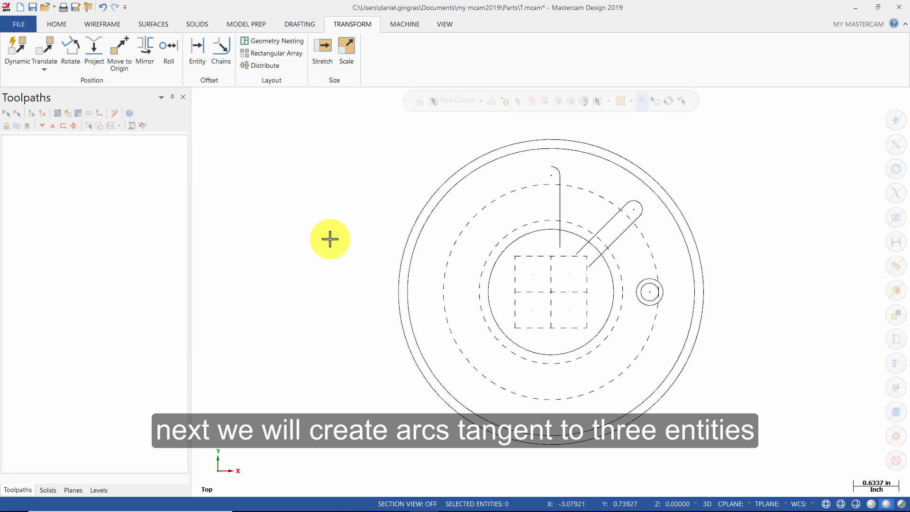
Create an Arc three entities tangent arc touching the vertical line, the inner dashed circle and the angled slot's upper line.
click(110, 24)
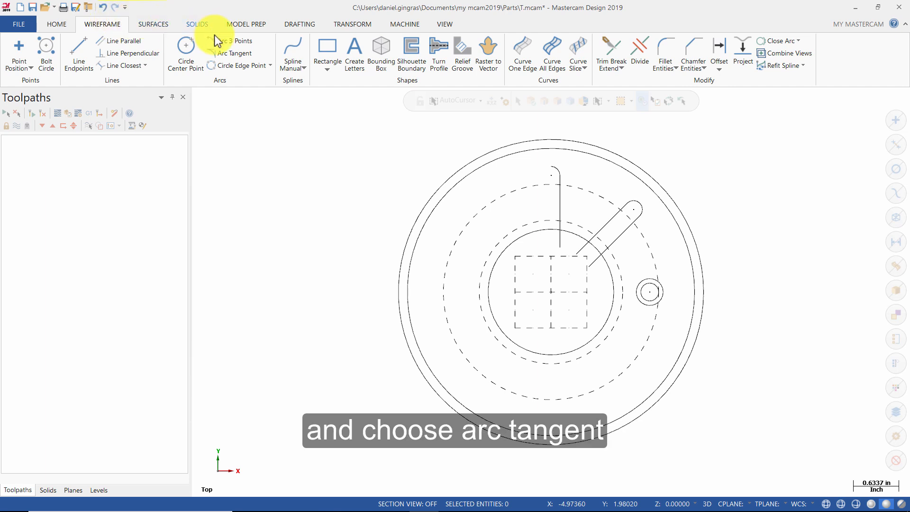
click(235, 56)
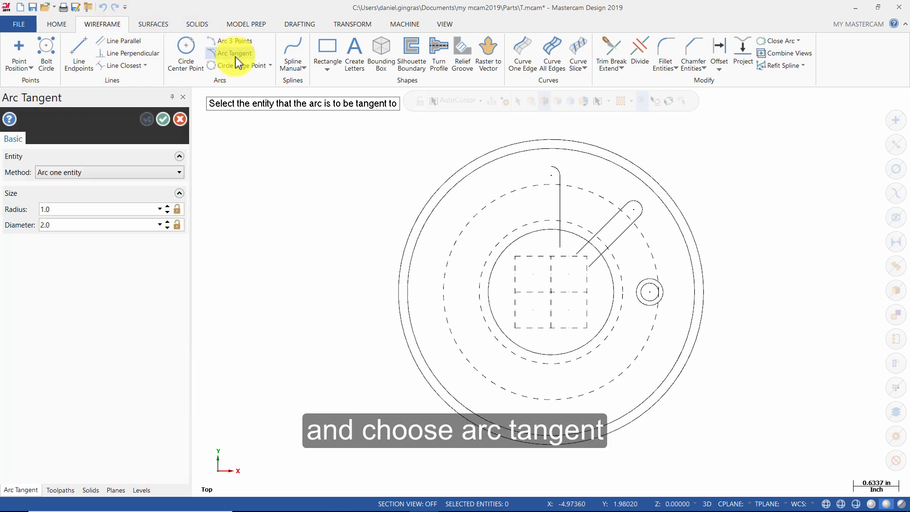
click(95, 166)
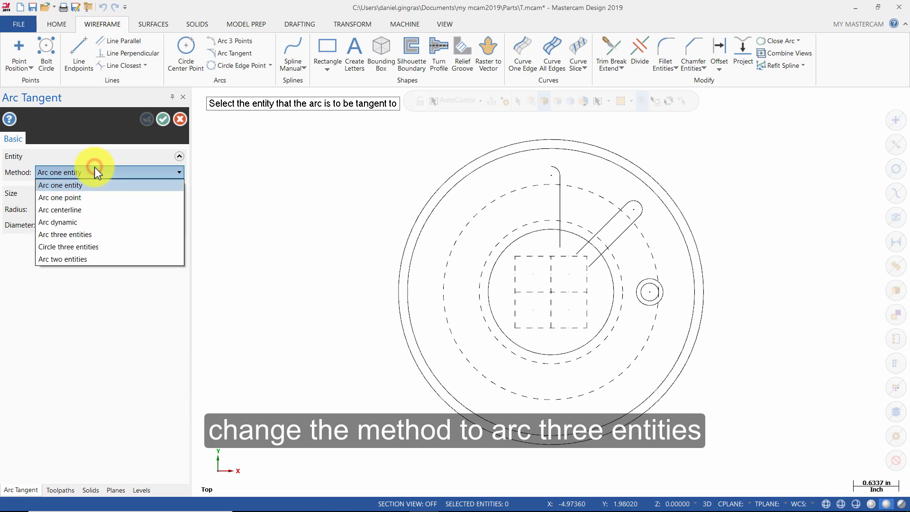
click(90, 235)
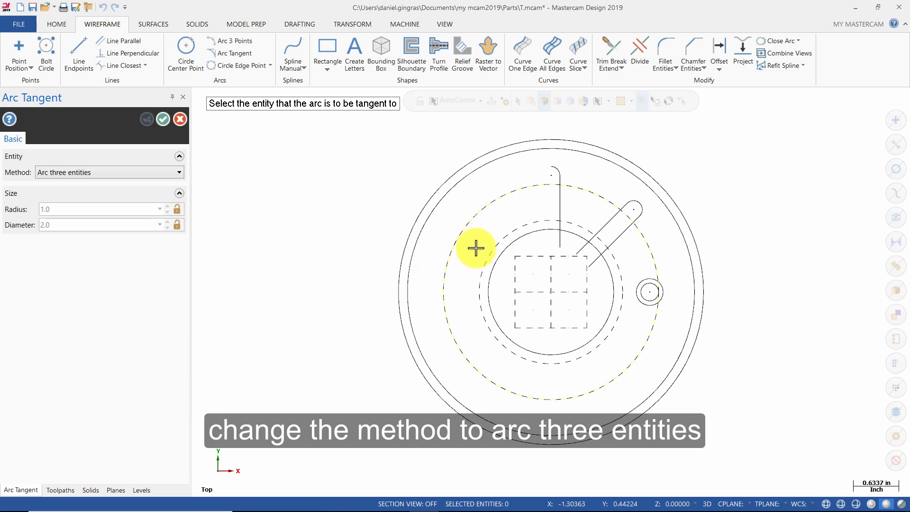
click(559, 195)
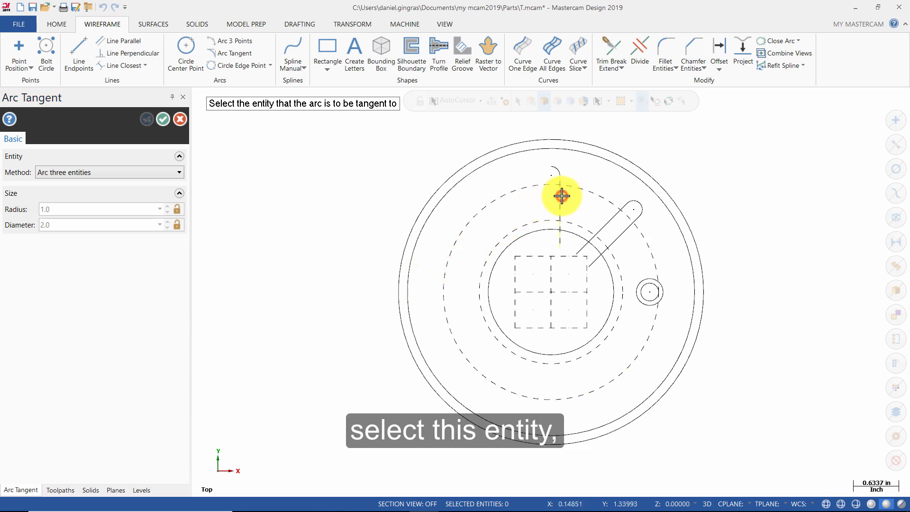
click(576, 223)
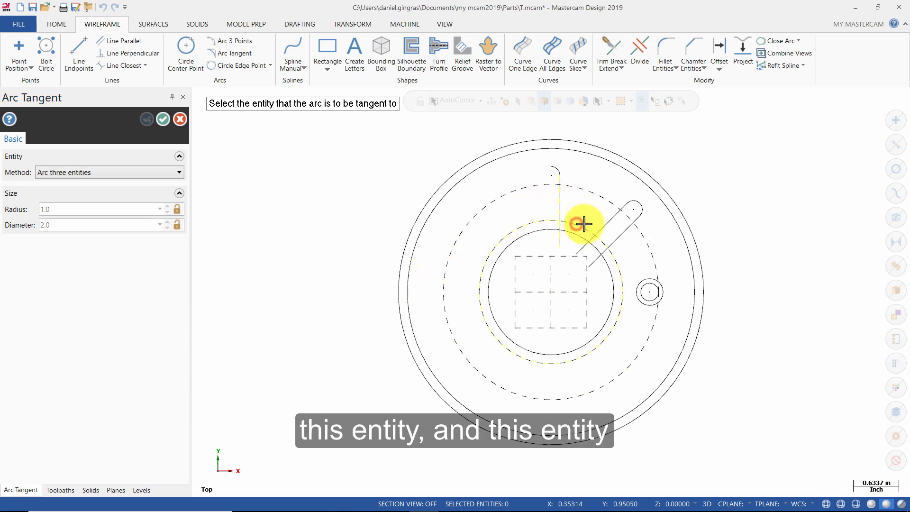
click(611, 216)
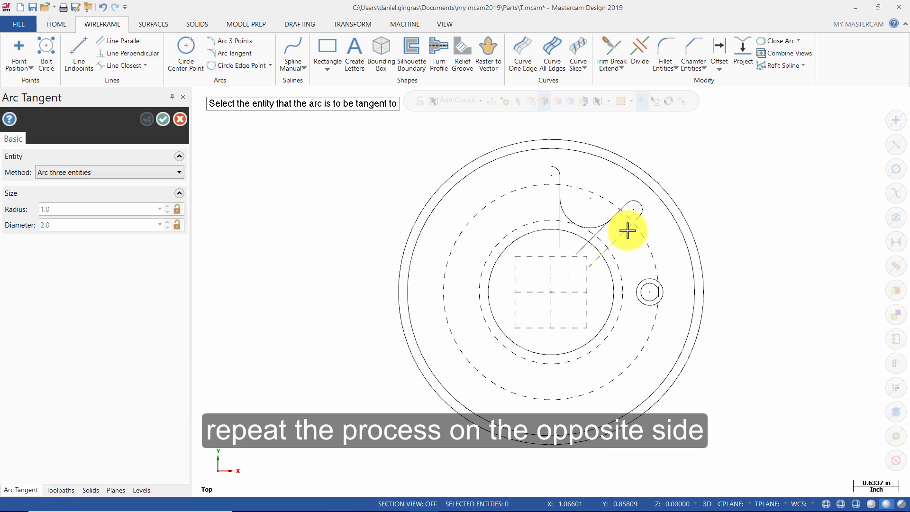
Create a second three-entity tangent arc touching the angled slot's lower line, the inner dashed circle and the outer circle around the small hole.
click(625, 232)
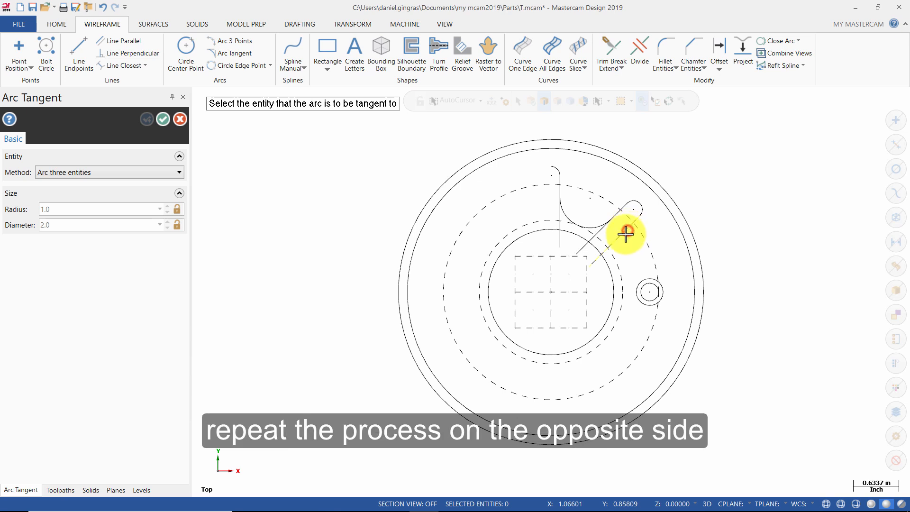
click(617, 262)
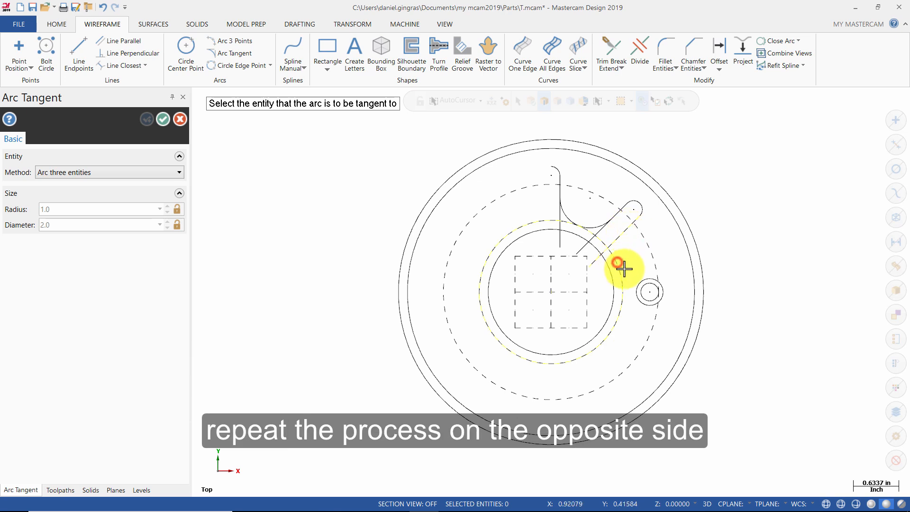
click(647, 279)
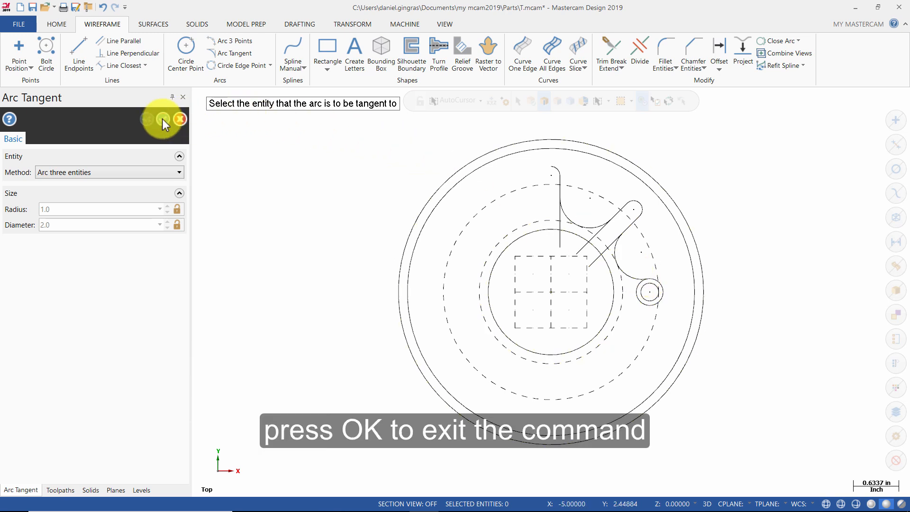
click(162, 118)
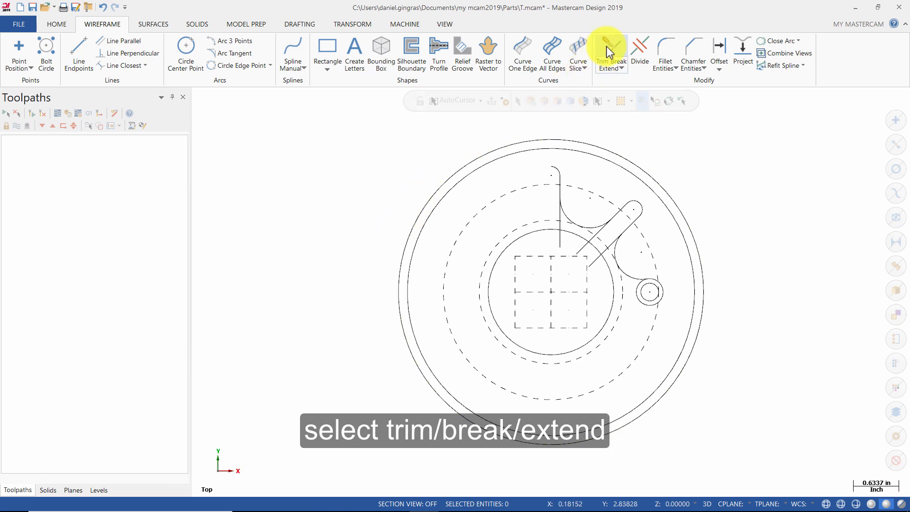
Trim the vertical line and the angled slot's upper line to their tangent arc using Trim 3 entities.
click(619, 46)
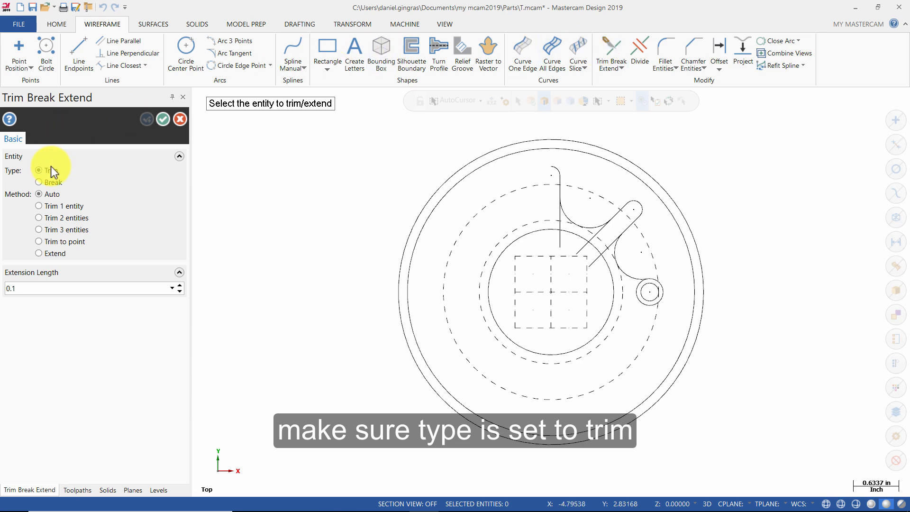
click(70, 229)
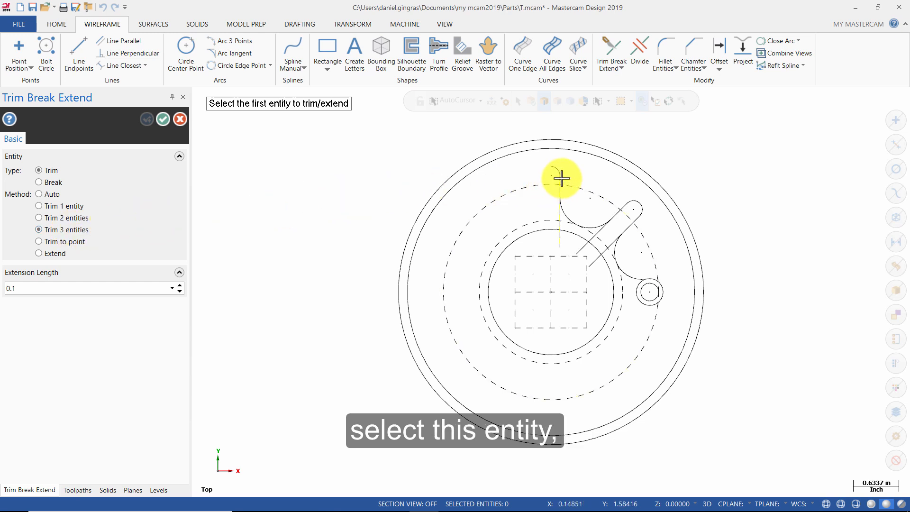
click(561, 178)
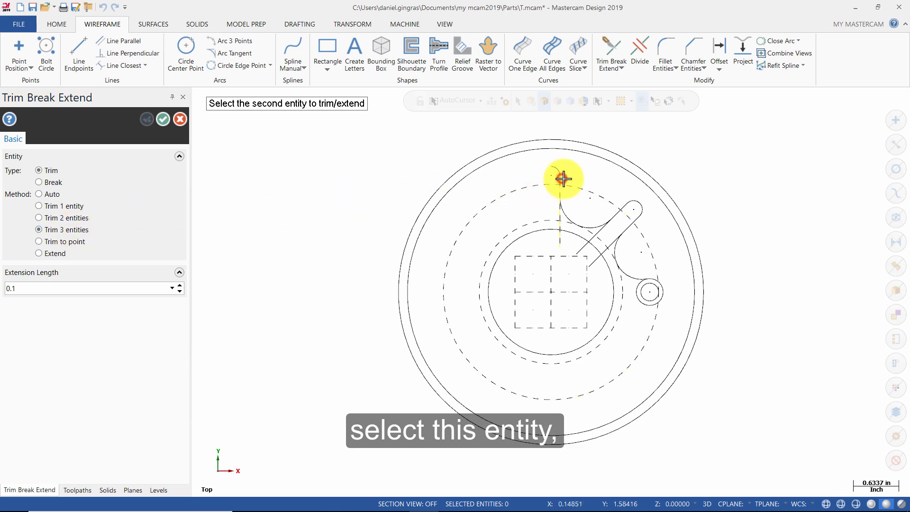
click(614, 215)
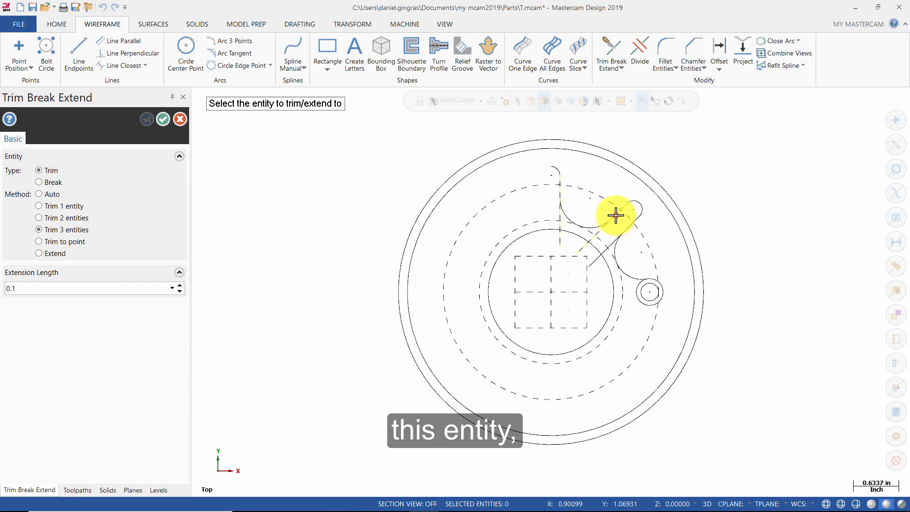
click(584, 223)
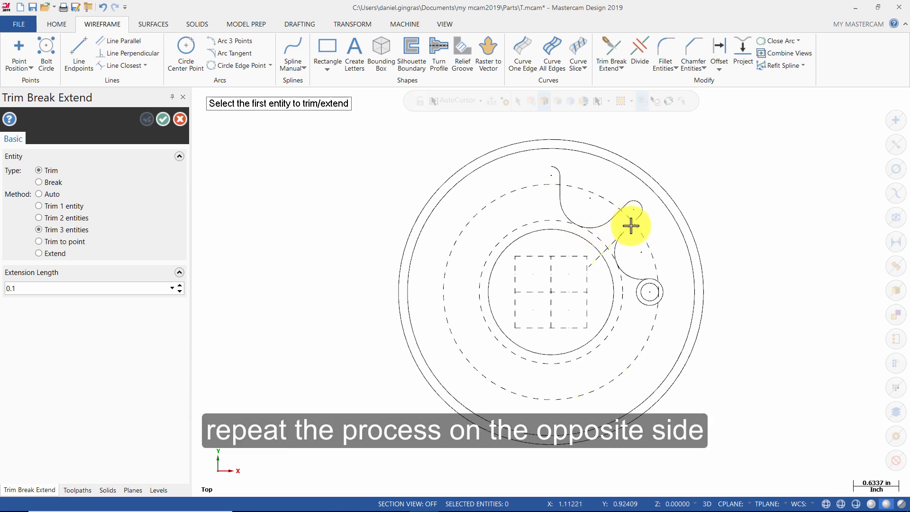
Trim the angled slot's lower line and the outer circle around the small hole to the second tangent arc.
click(632, 226)
click(651, 280)
click(634, 274)
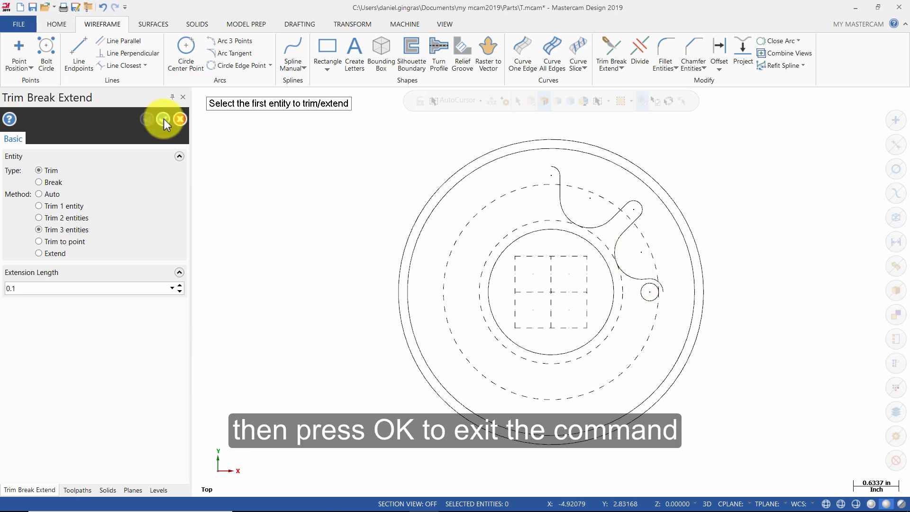
click(163, 119)
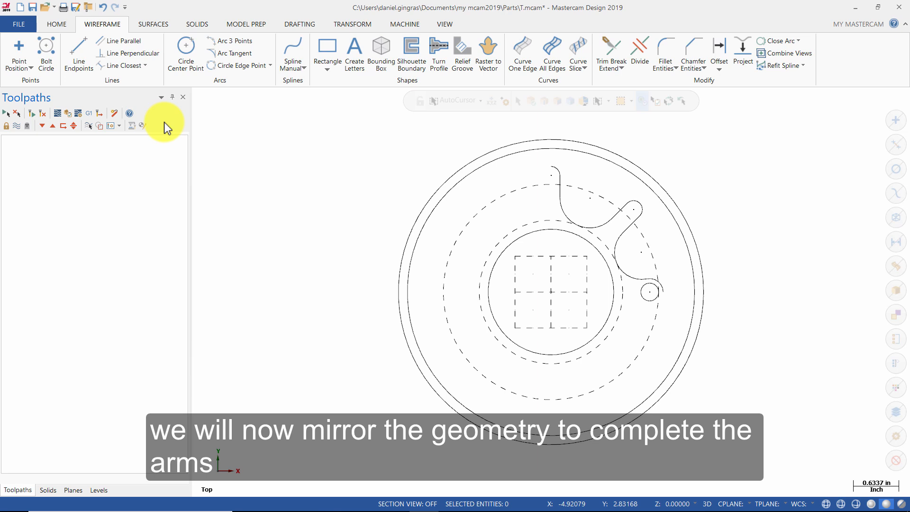
Mirror a copy of the trimmed arm chain and the small circle across the vertical centerline, using a Y offset axis of 0.0.
shift+click(624, 230)
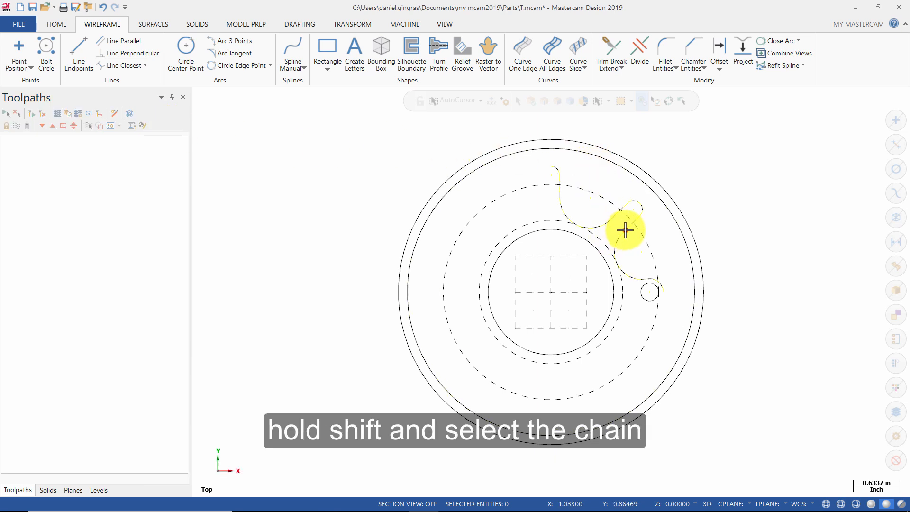
click(646, 283)
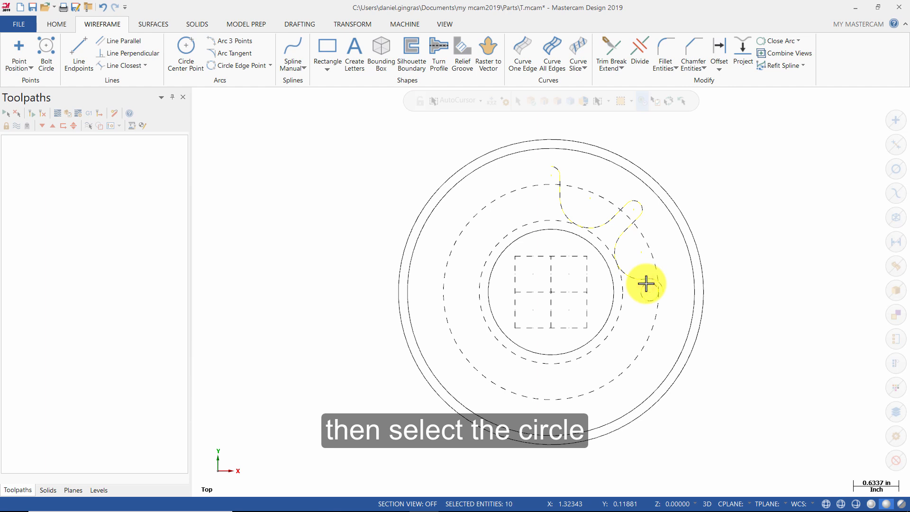
click(350, 24)
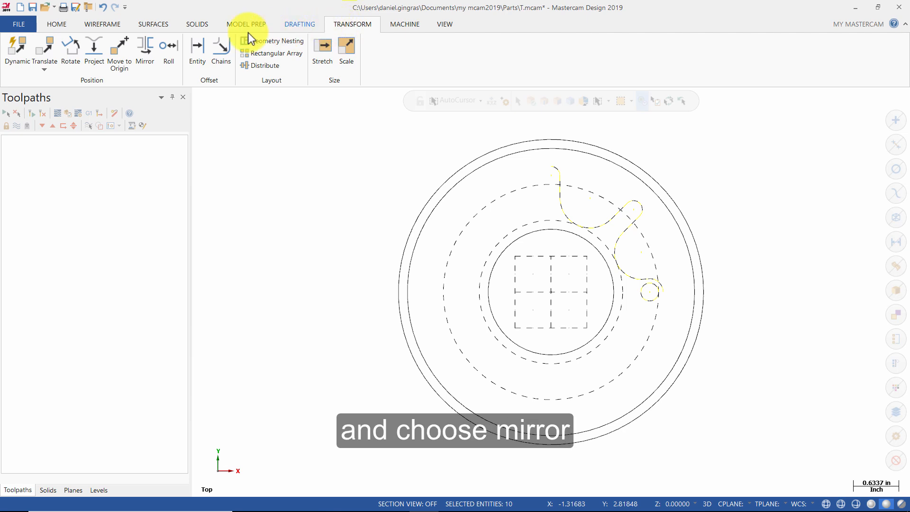
click(149, 45)
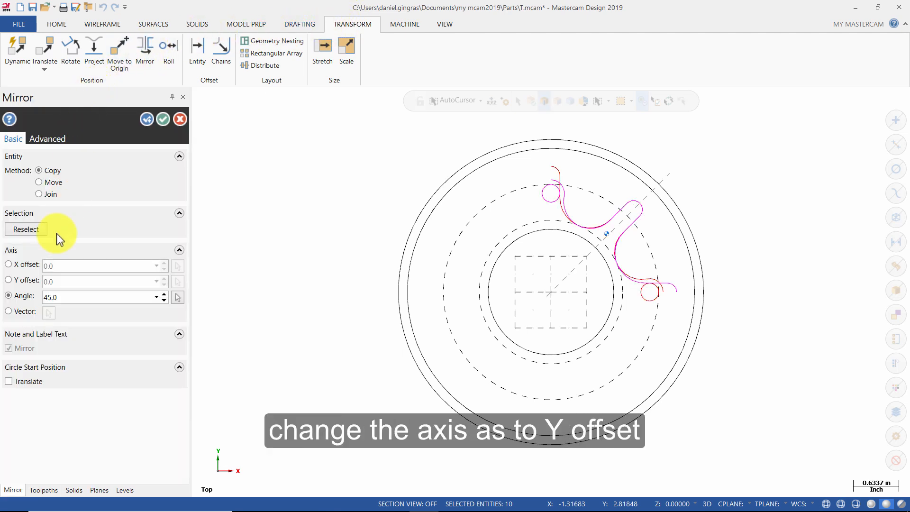
click(25, 280)
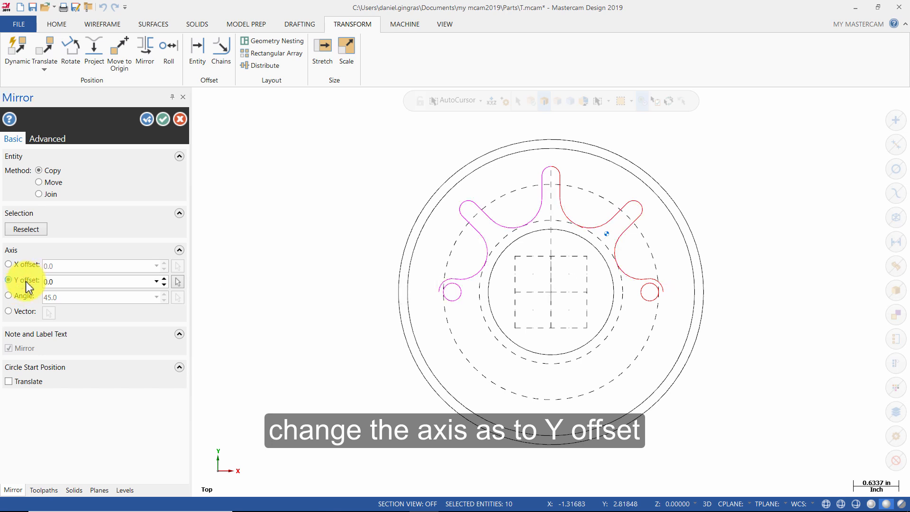
click(147, 119)
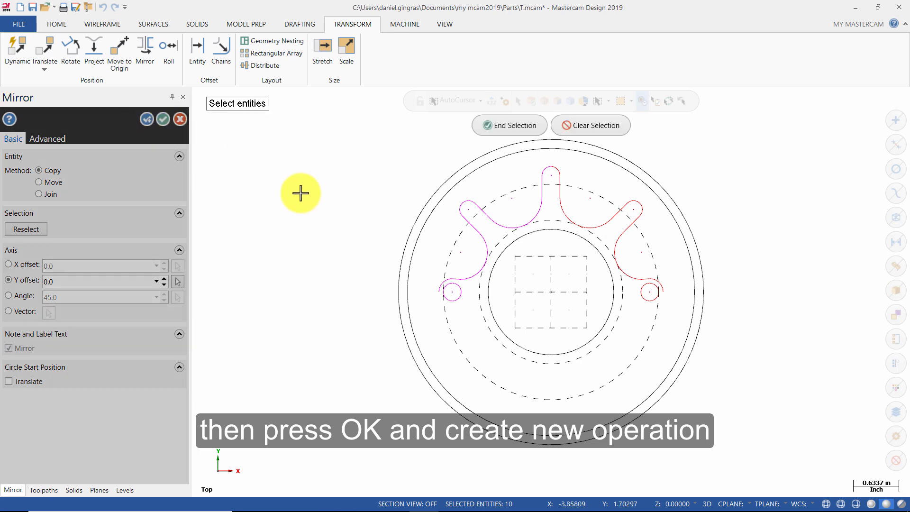
Mirror a copy of the upper arm chain across the horizontal centerline using an X offset axis of 0.0, and clear the transform colors.
shift+click(471, 275)
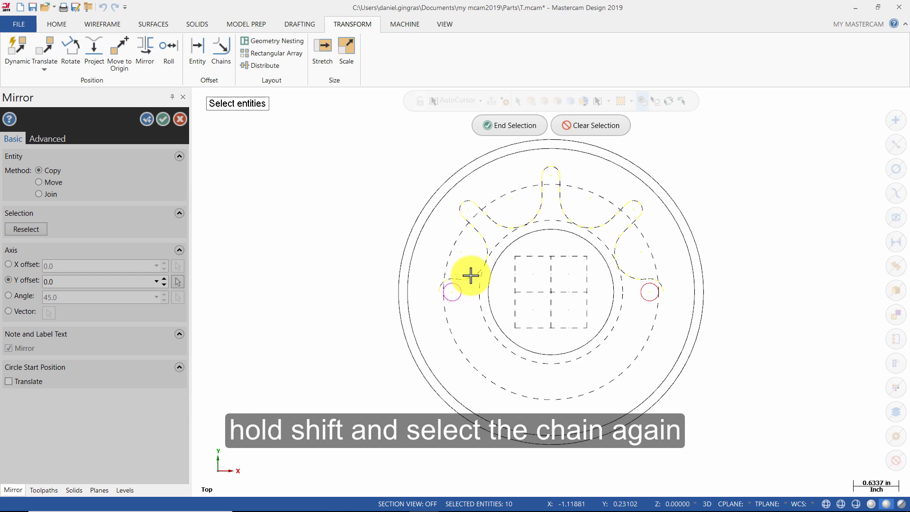
click(506, 127)
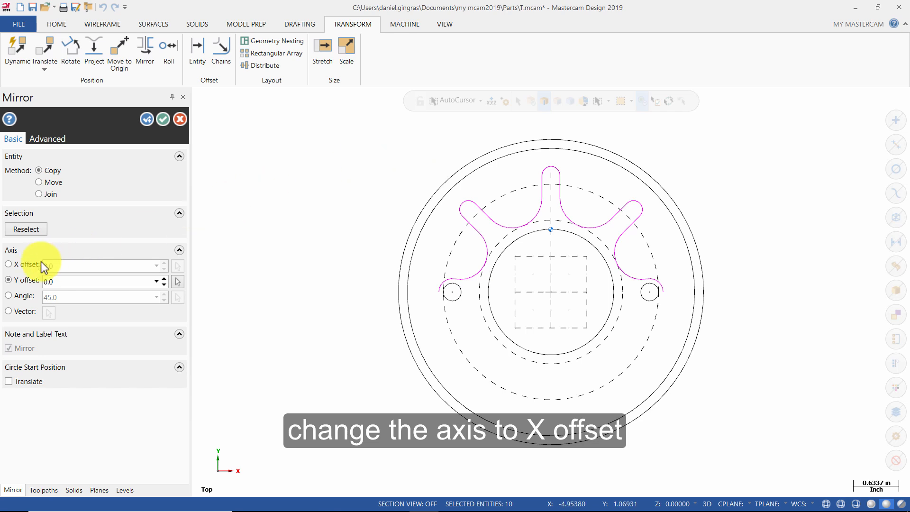
click(18, 266)
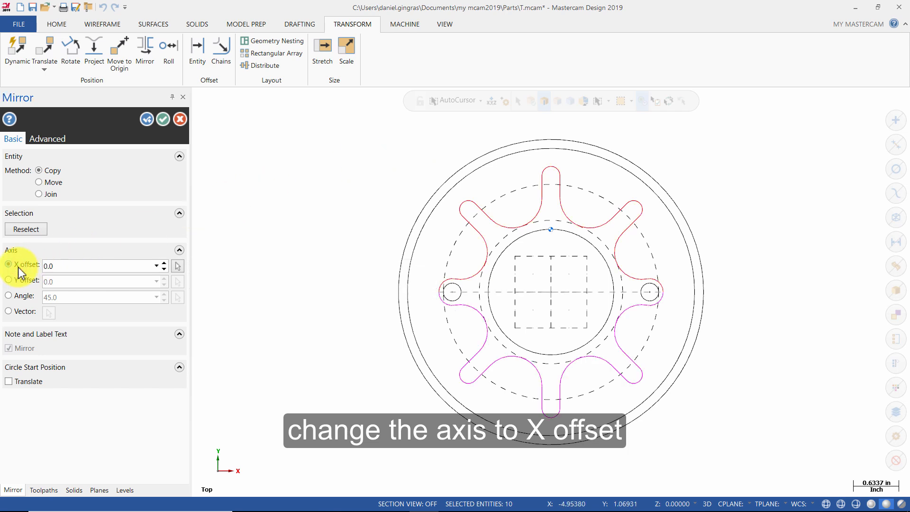
click(163, 119)
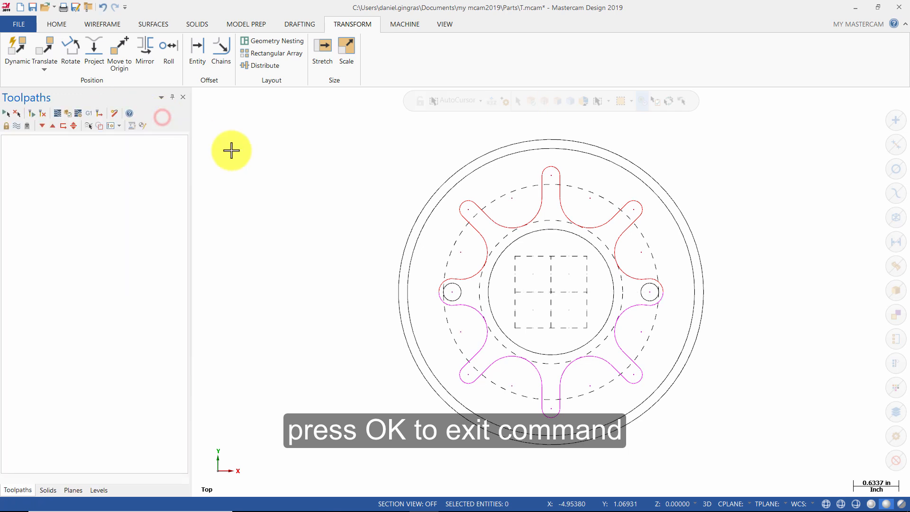
right_click(325, 190)
click(357, 175)
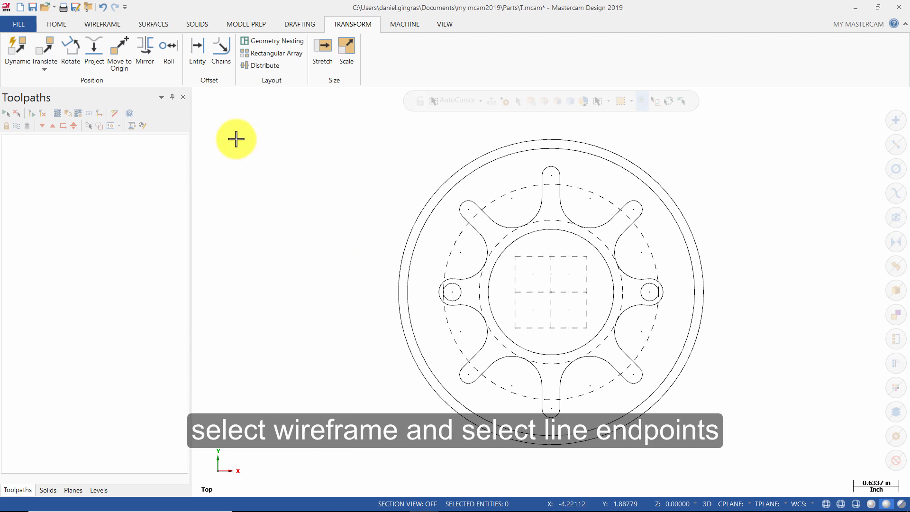
Draw a freeform line from the origin with a length of 2 inches and an angle of 22.5 degrees.
click(96, 24)
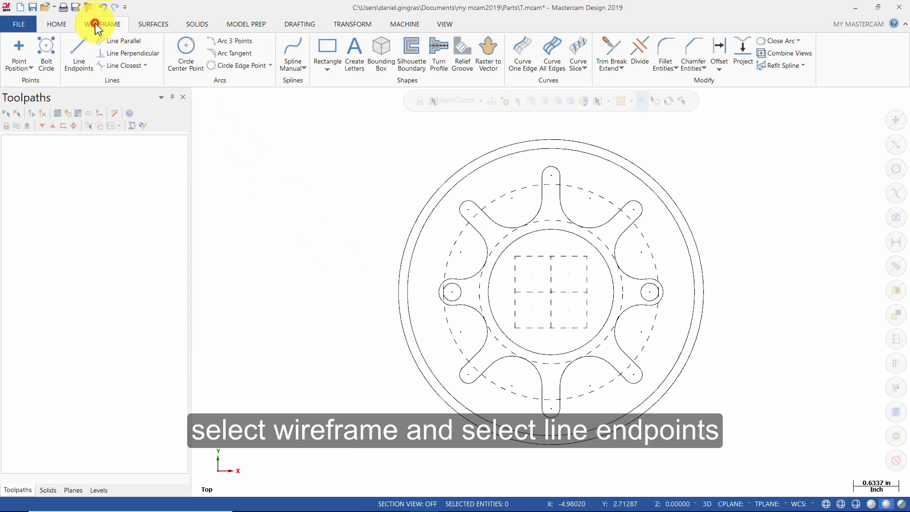
click(80, 54)
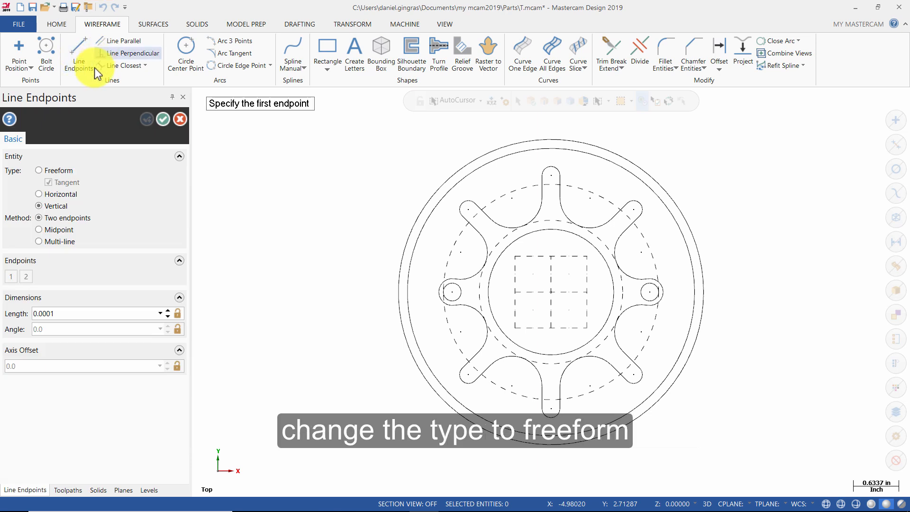
click(61, 174)
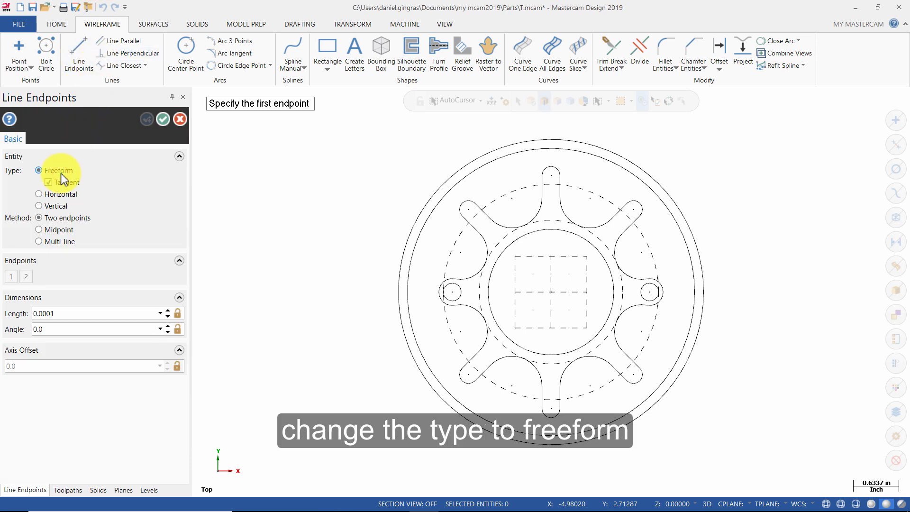
click(37, 313)
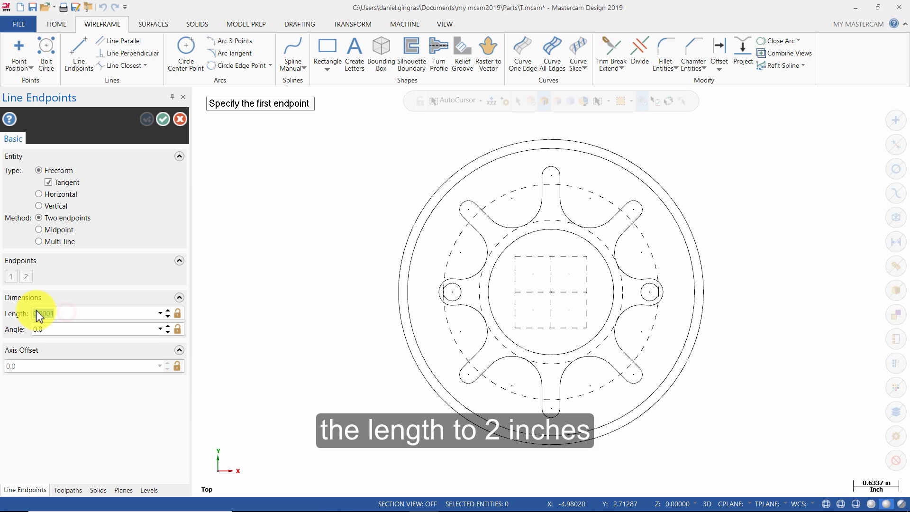
text(2)
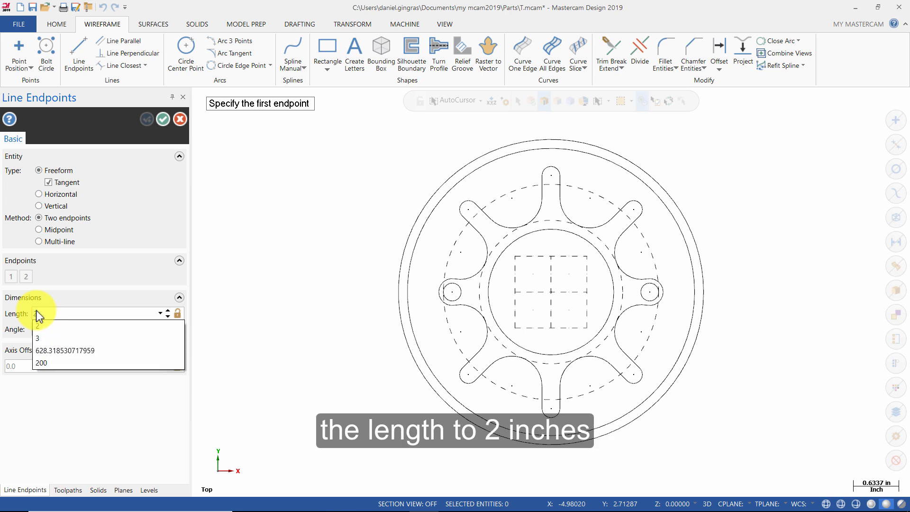
click(69, 327)
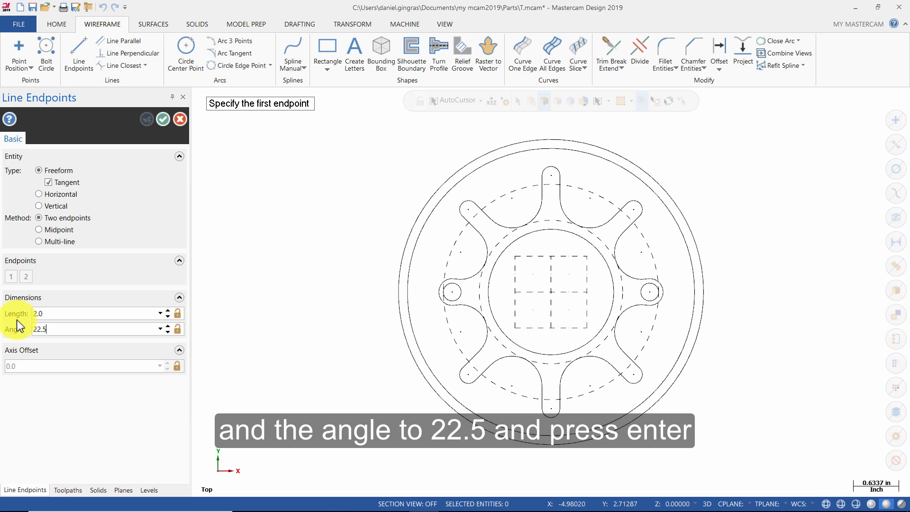
key(Return)
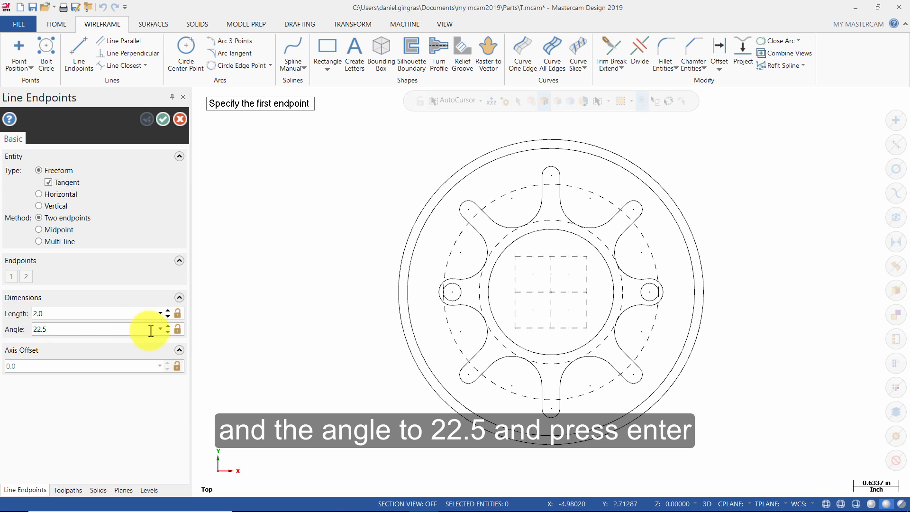
click(548, 298)
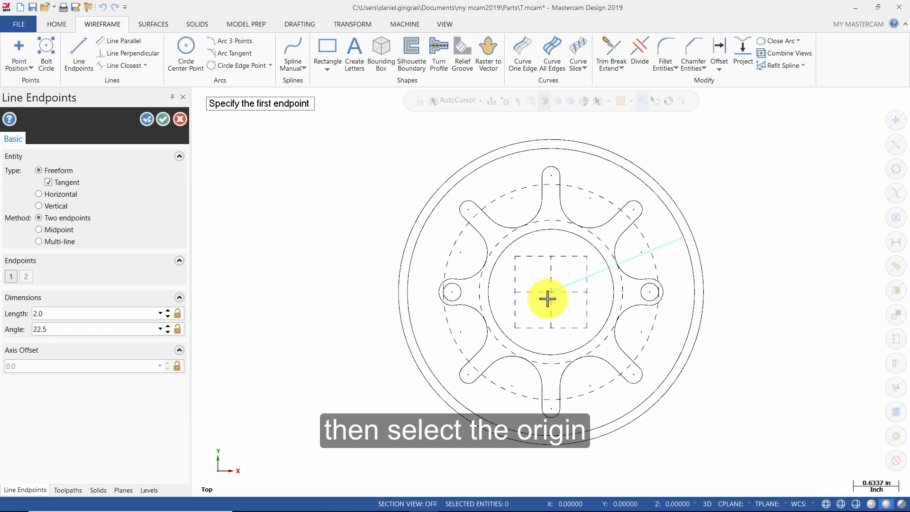
click(165, 121)
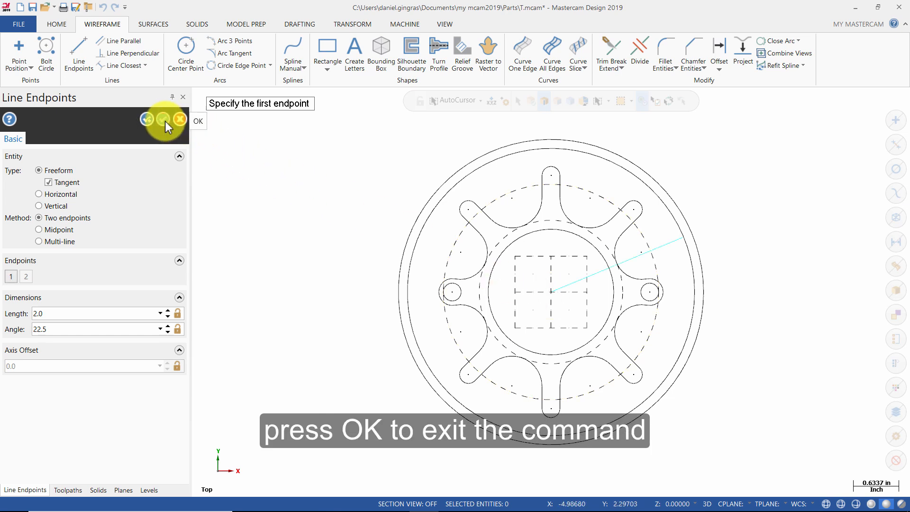
click(165, 121)
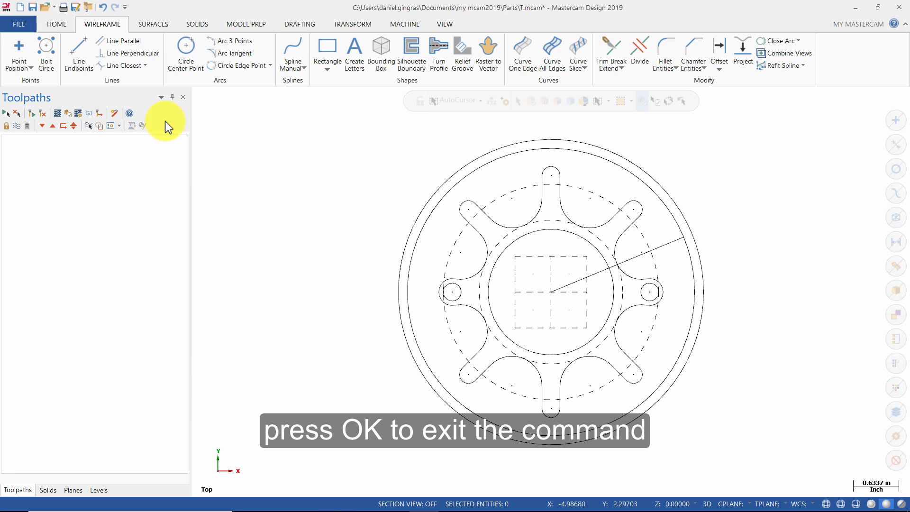
Create a 0.5 diameter circle centered where the 22.5-degree line crosses the larger dashed construction circle.
click(181, 53)
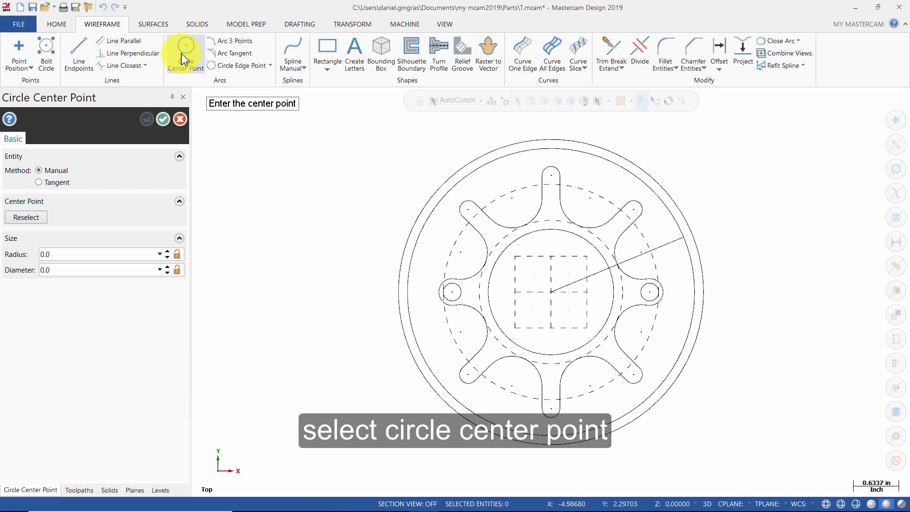
click(93, 268)
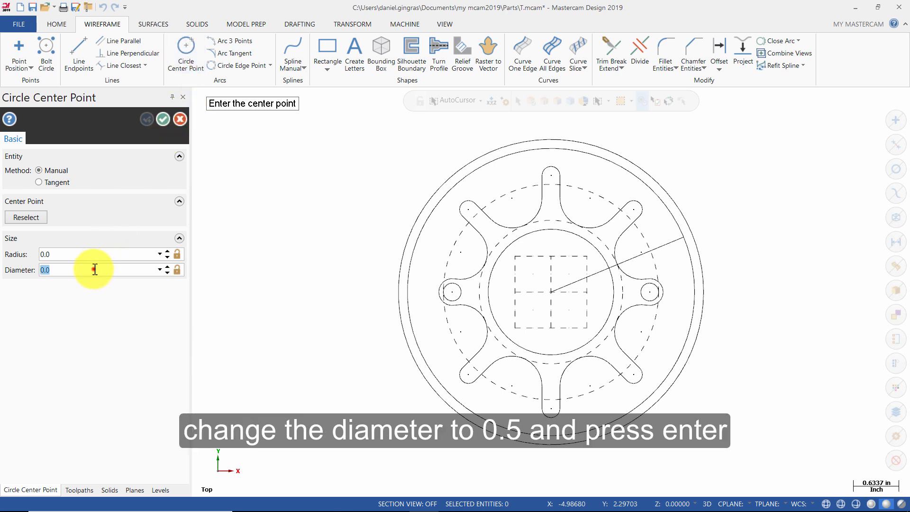
text(.)
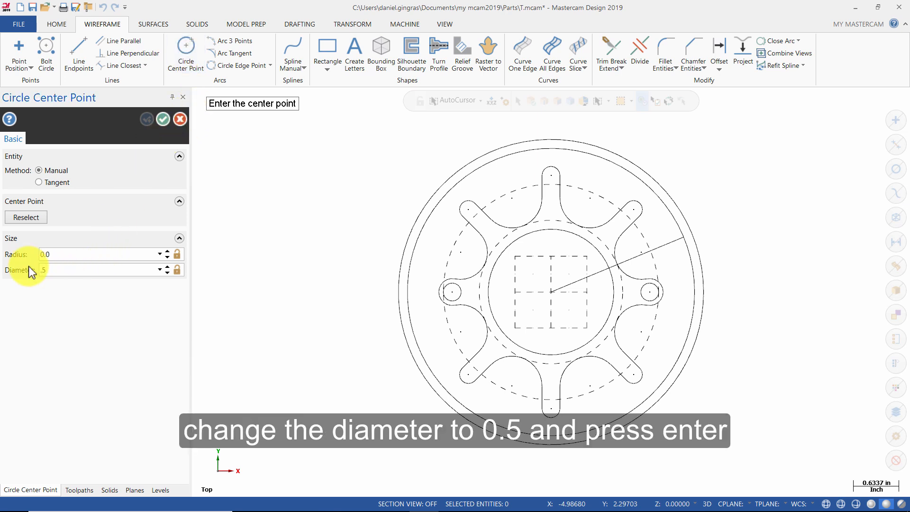
text(5)
key(Return)
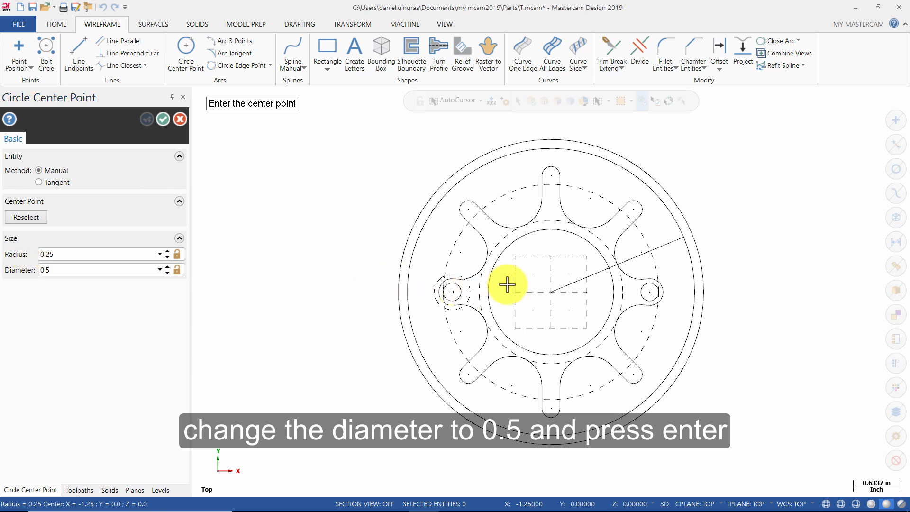
click(650, 251)
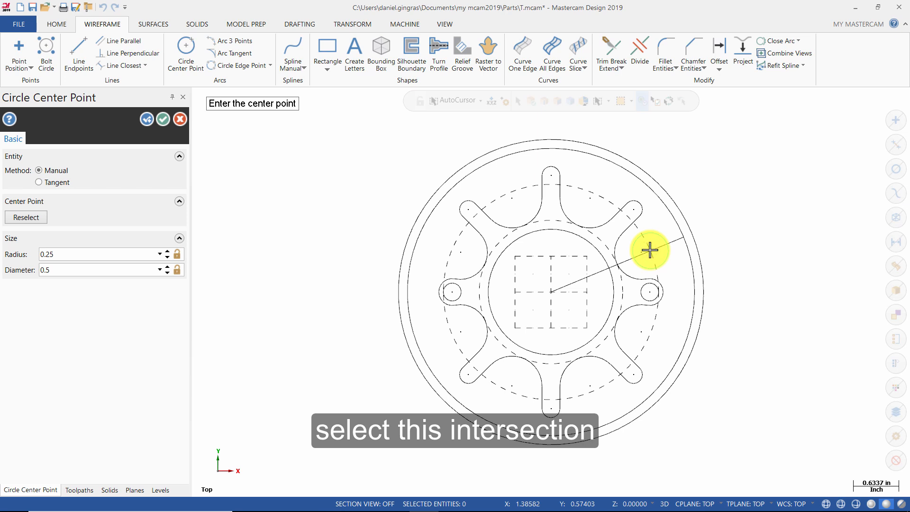
click(163, 120)
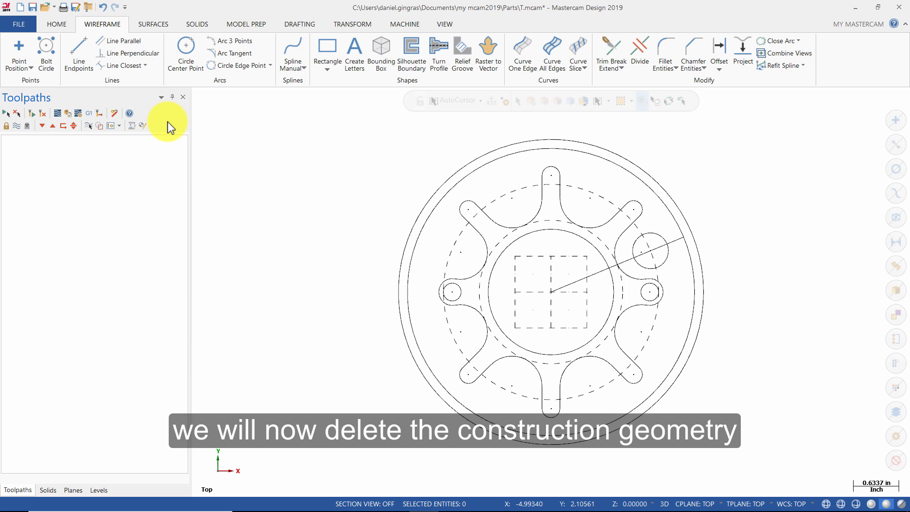
Delete the construction geometry: both dashed circles around the center and the 22.5-degree line.
click(595, 196)
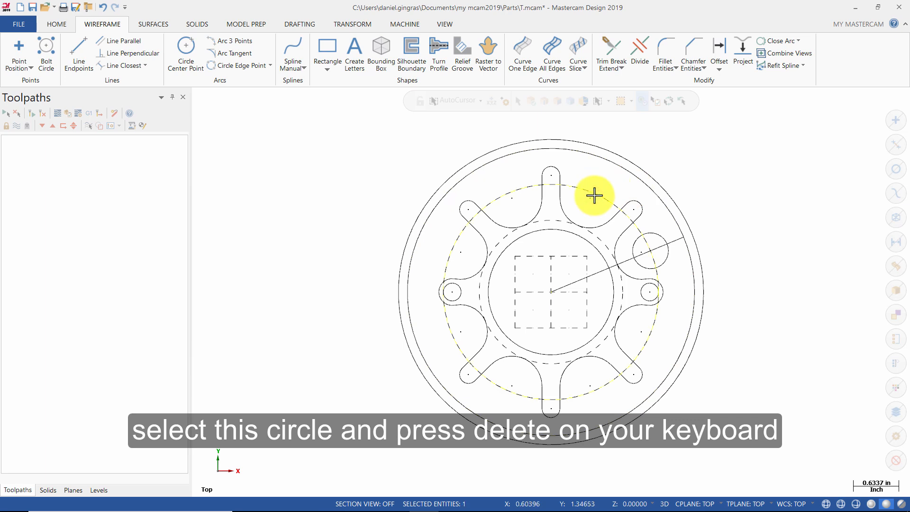
key(Delete)
click(598, 240)
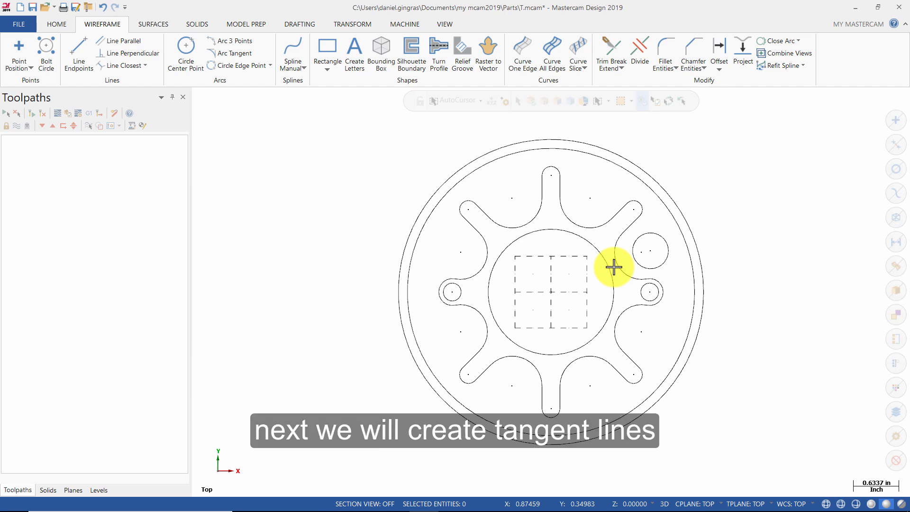
Draw a freeform line tangent to the underside of the 0.5 circle, extending past the outer circle, with length 1 inch and angle 22.5-27.5.
click(86, 61)
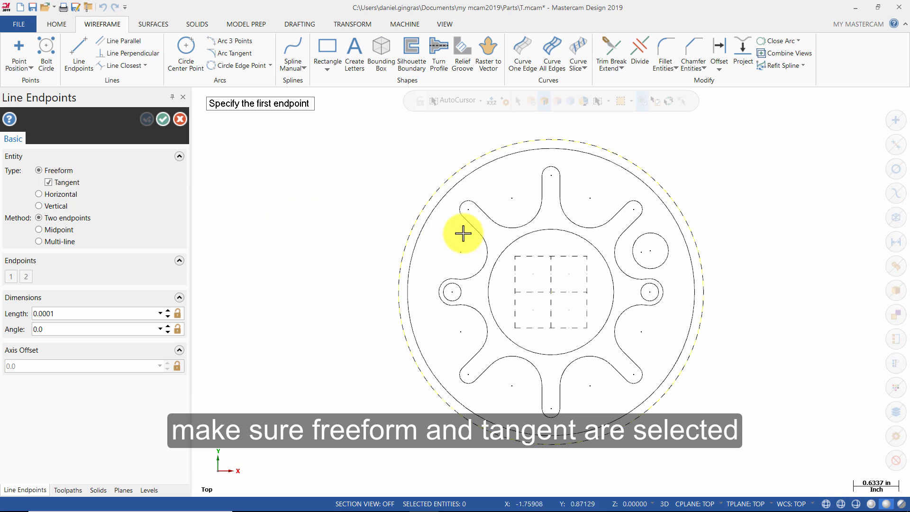
click(656, 267)
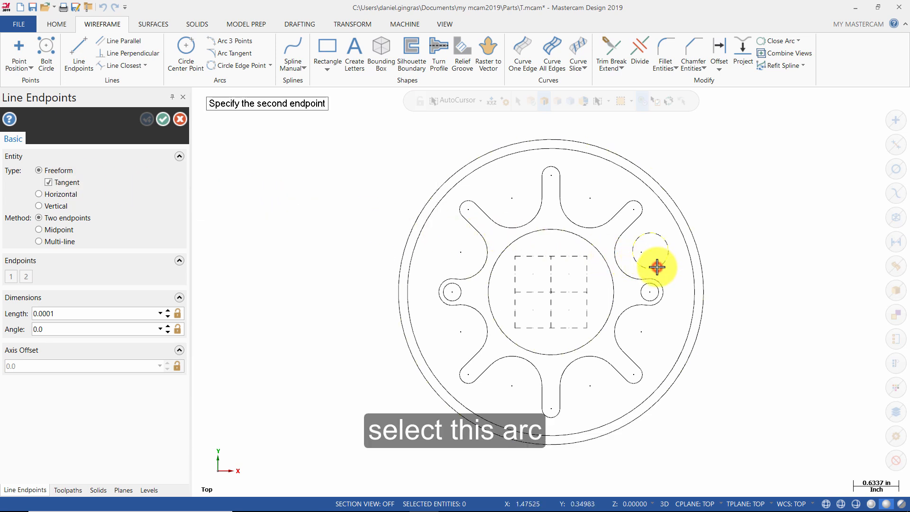
click(742, 282)
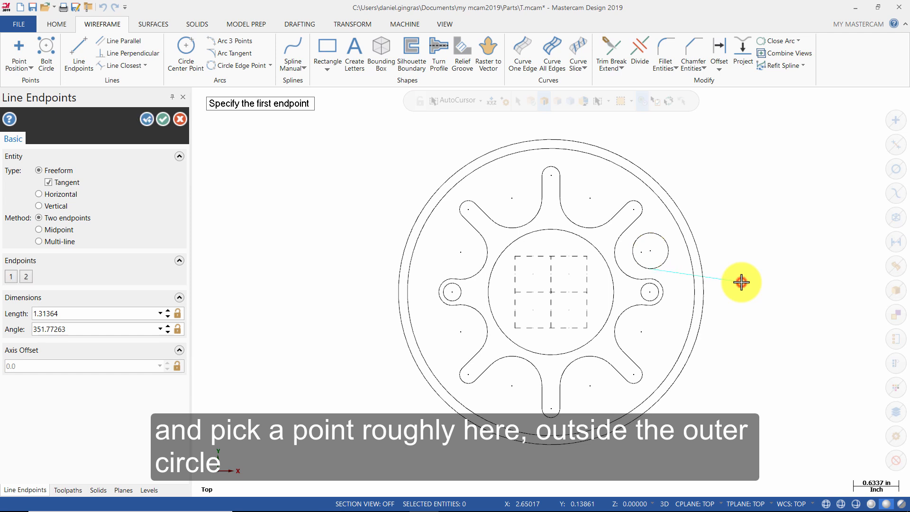
double_click(80, 311)
text(1)
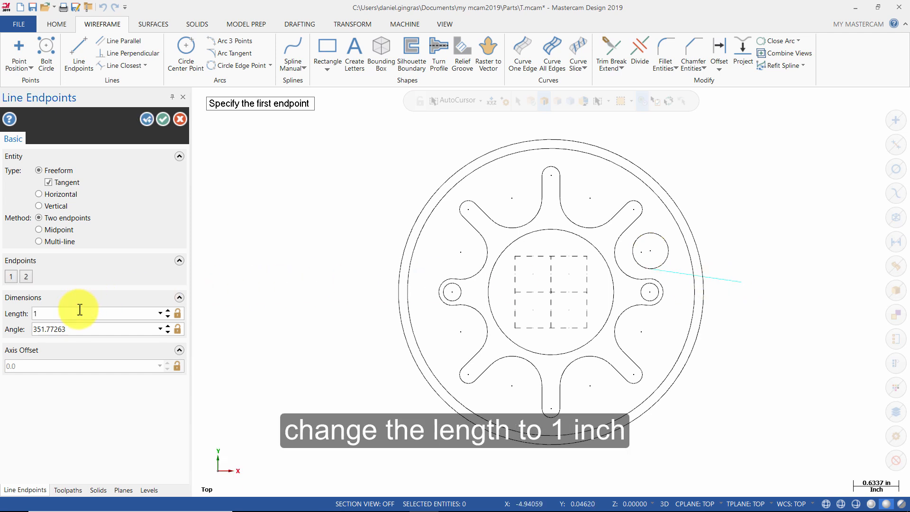
key(Return)
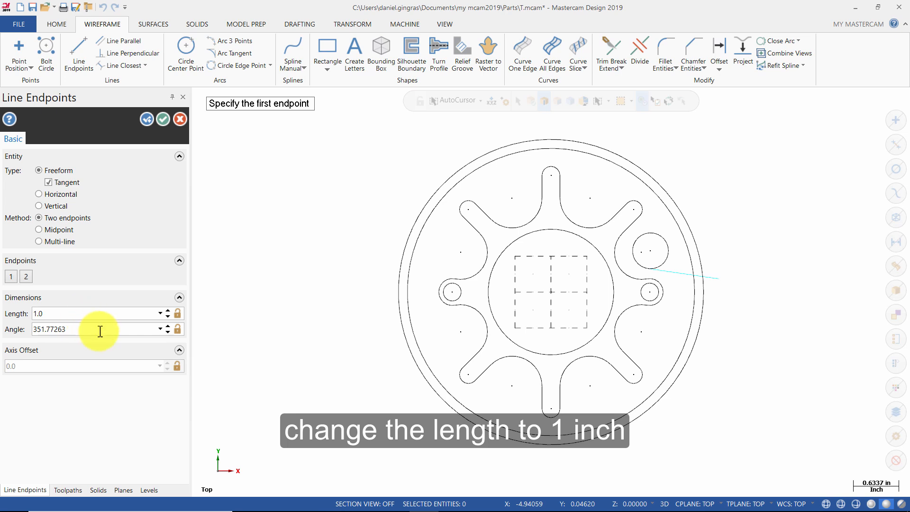
double_click(90, 329)
text(22.5)
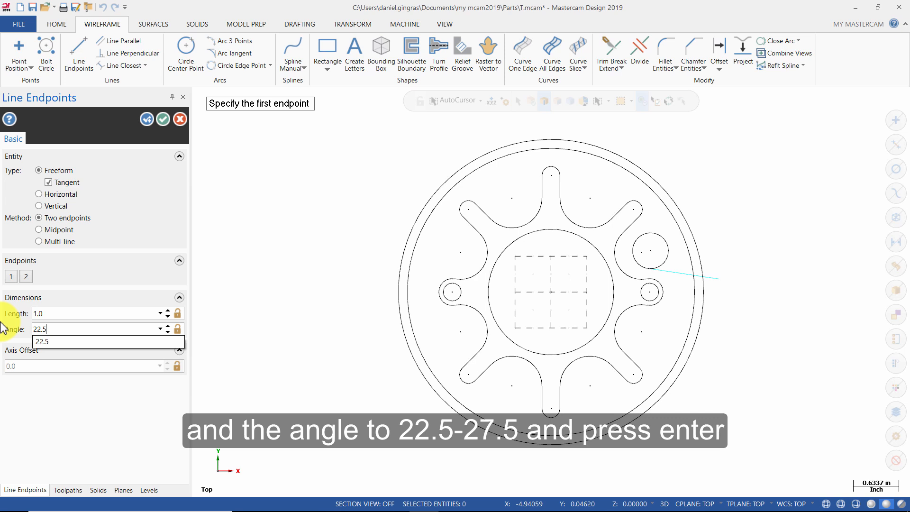
text(-27.5)
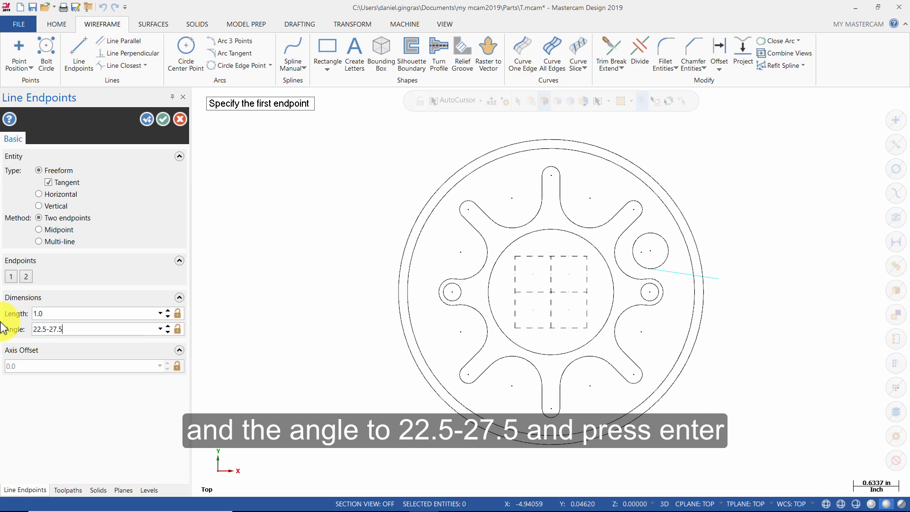
key(Return)
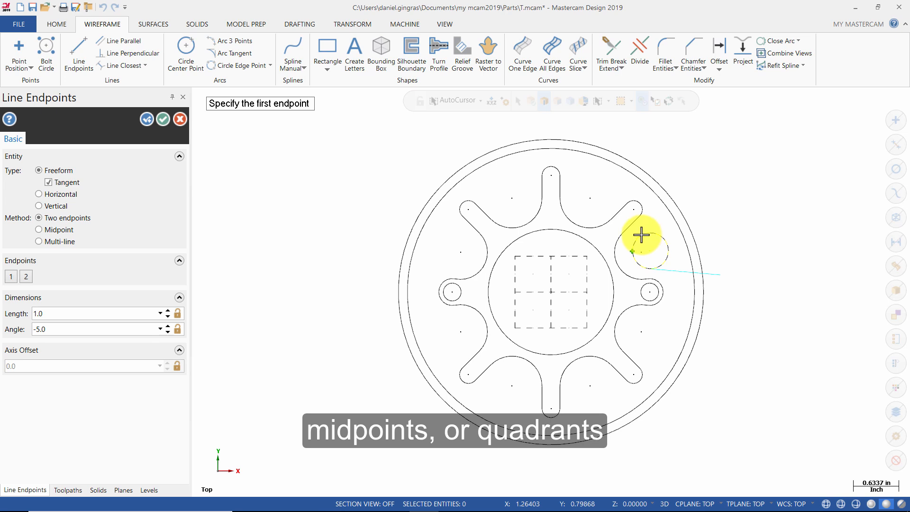
Draw a second line tangent to the upper side of the 0.5 circle, heading outward, with length 1 inch and angle 22.5+27.5.
click(642, 234)
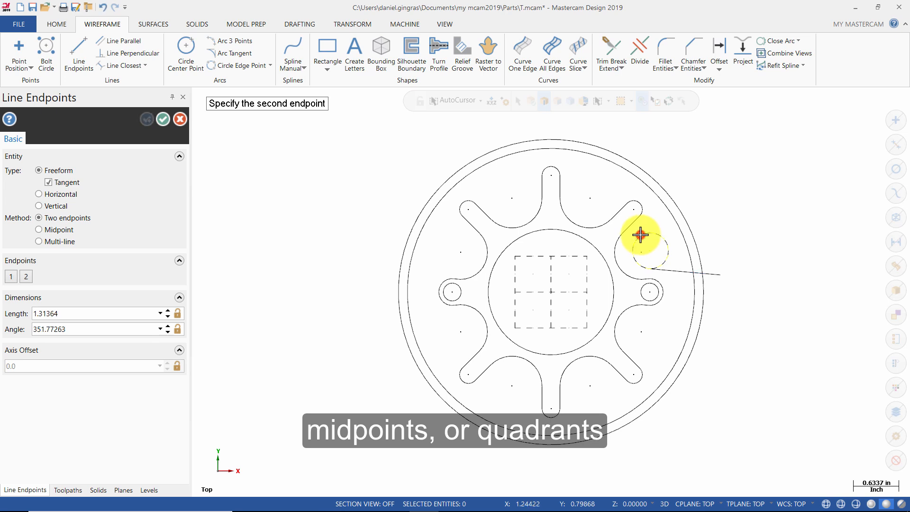
click(711, 198)
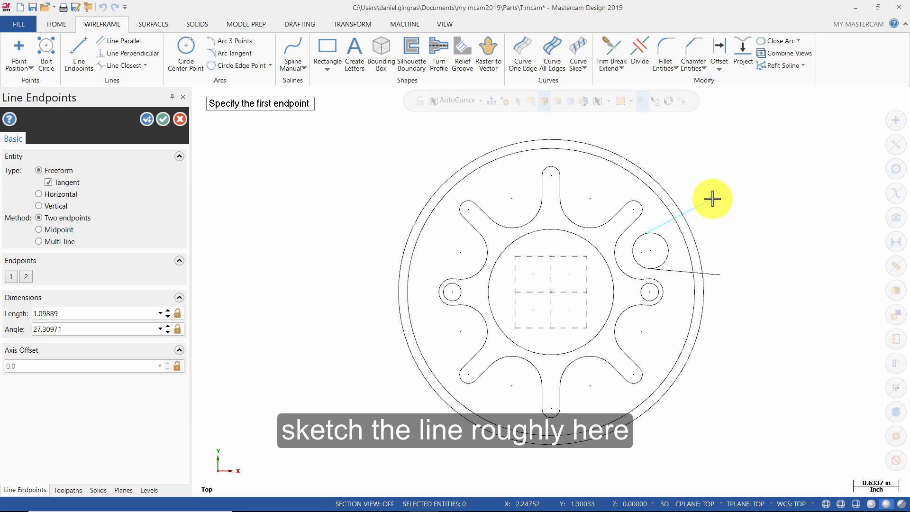
drag(82, 312, 33, 316)
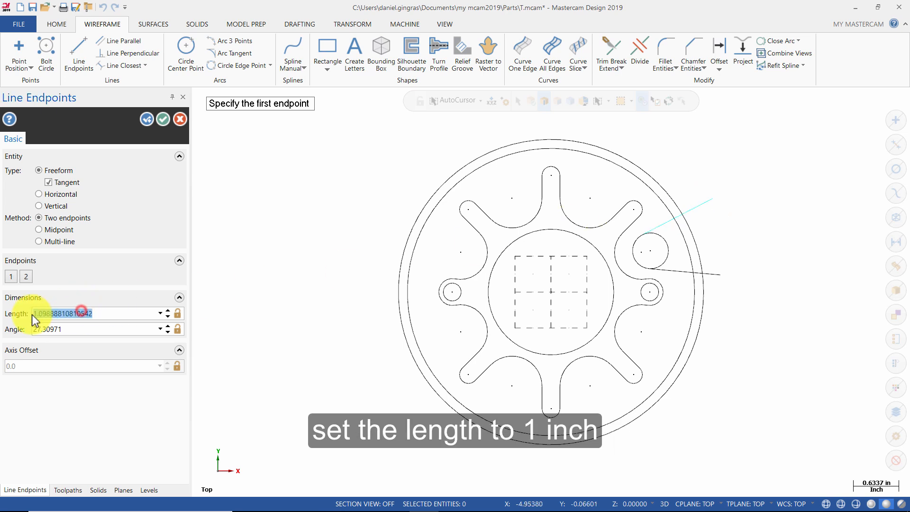
text(1)
key(Return)
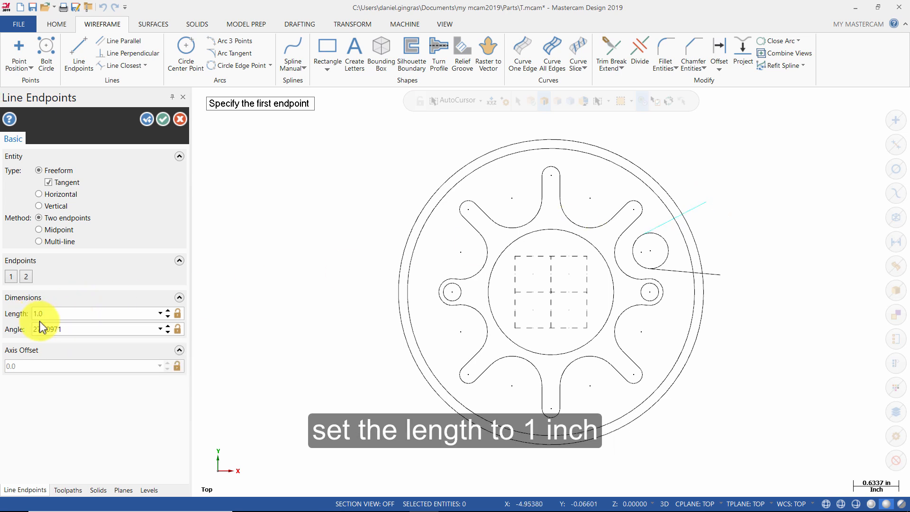
drag(93, 329, 19, 331)
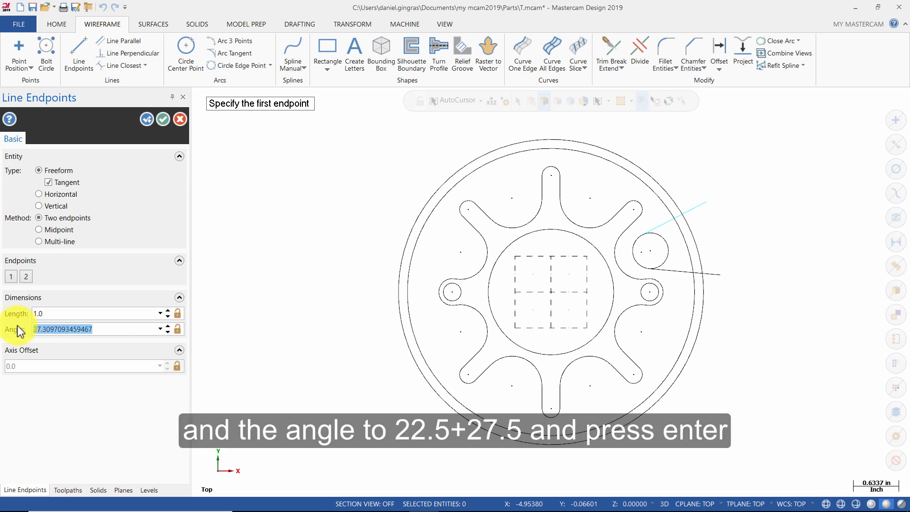
text(22.)
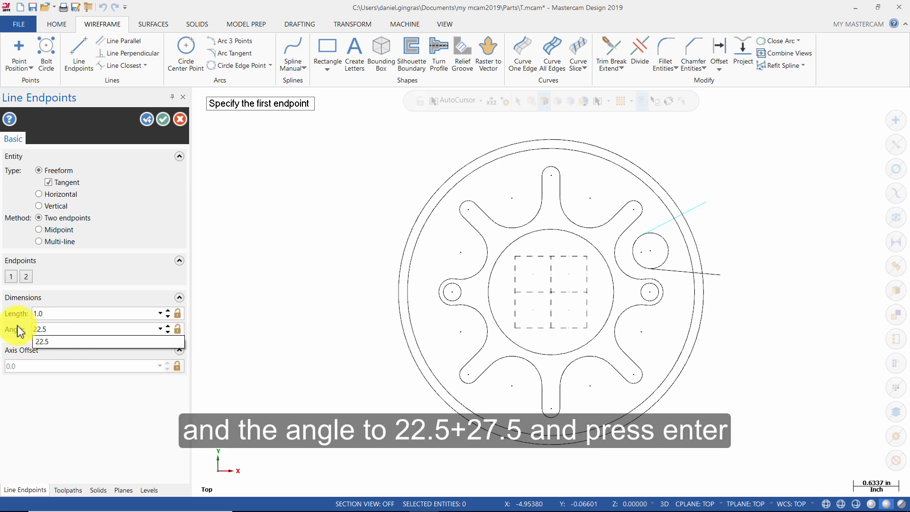
text(5+27.5)
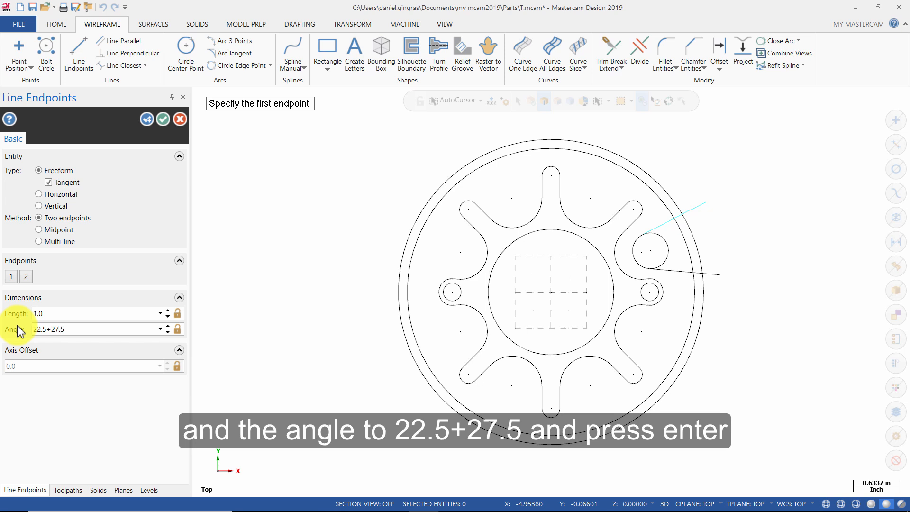
key(Return)
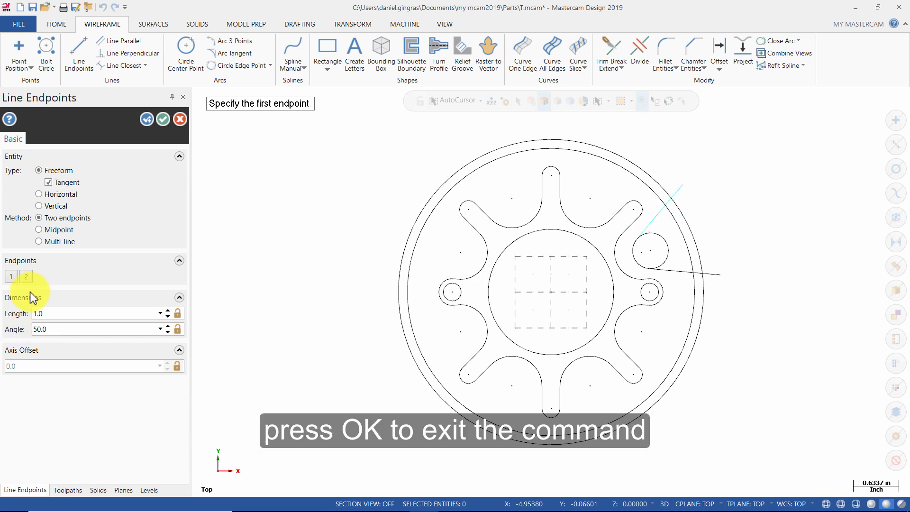
click(160, 124)
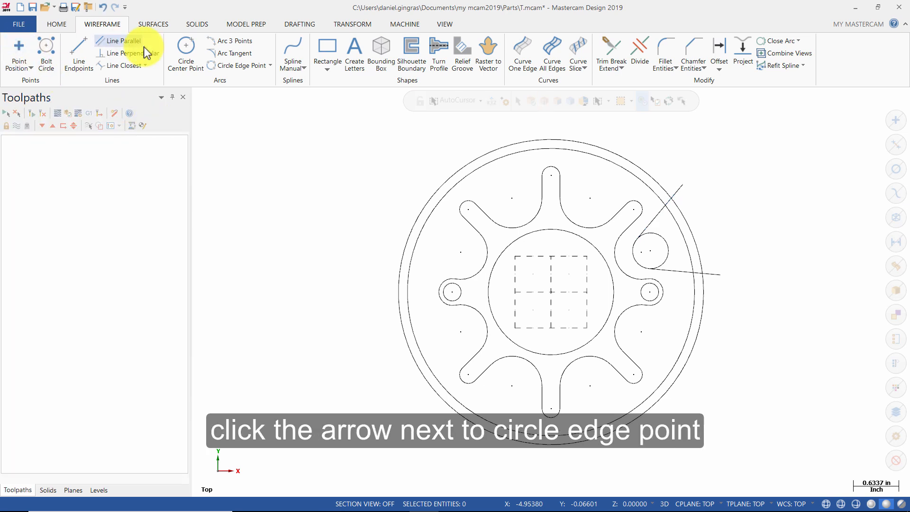
Create a polar arc centered on the origin with radius 1.875, start angle 0 and end angle 45.
click(271, 66)
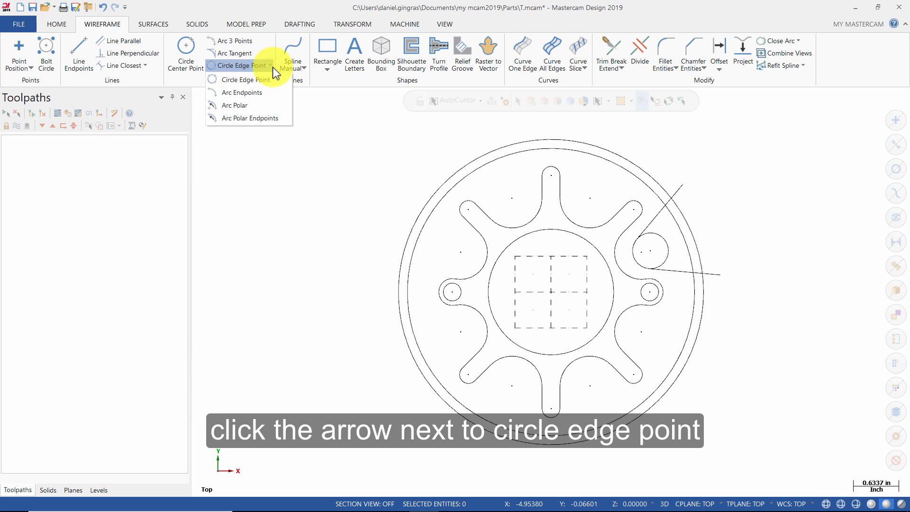
click(251, 105)
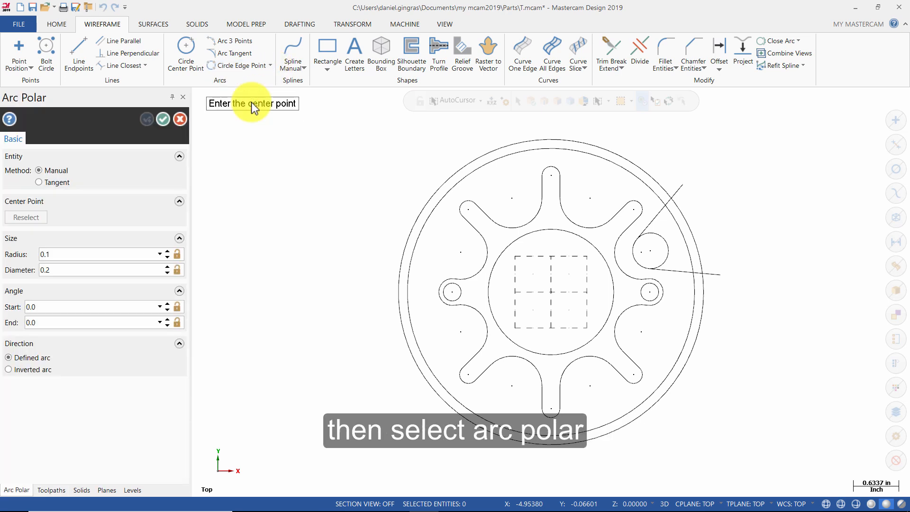
double_click(76, 254)
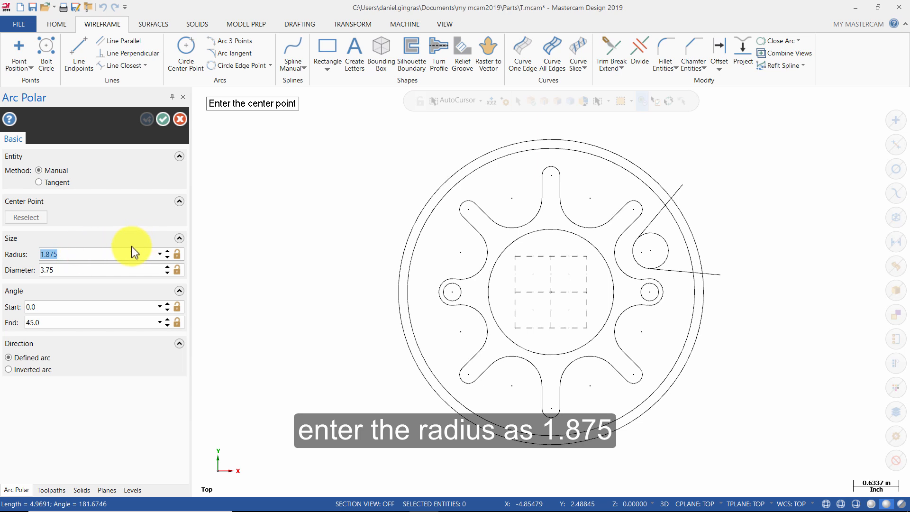
click(91, 306)
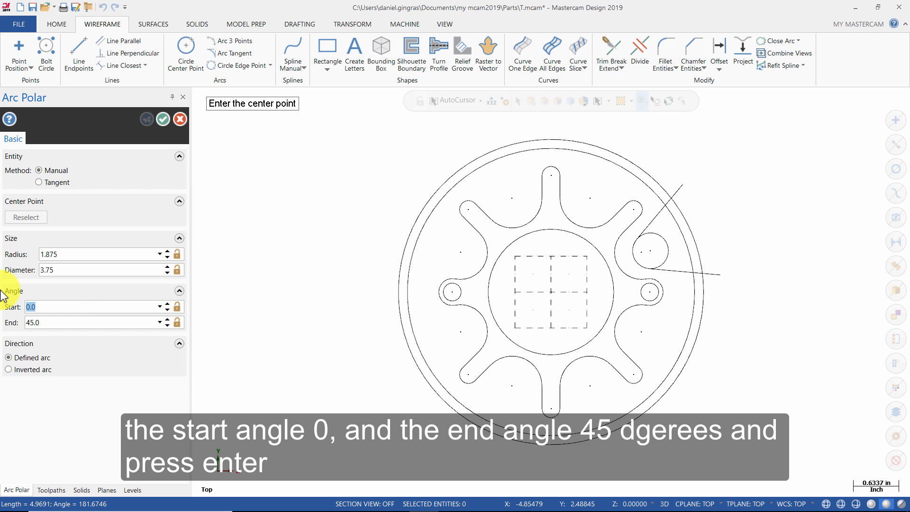
text(0)
click(75, 324)
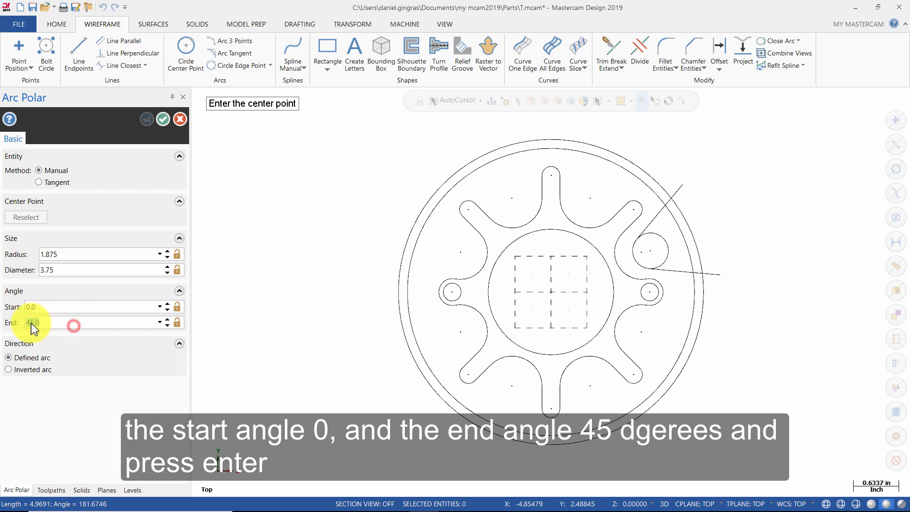
text(4)
key(Return)
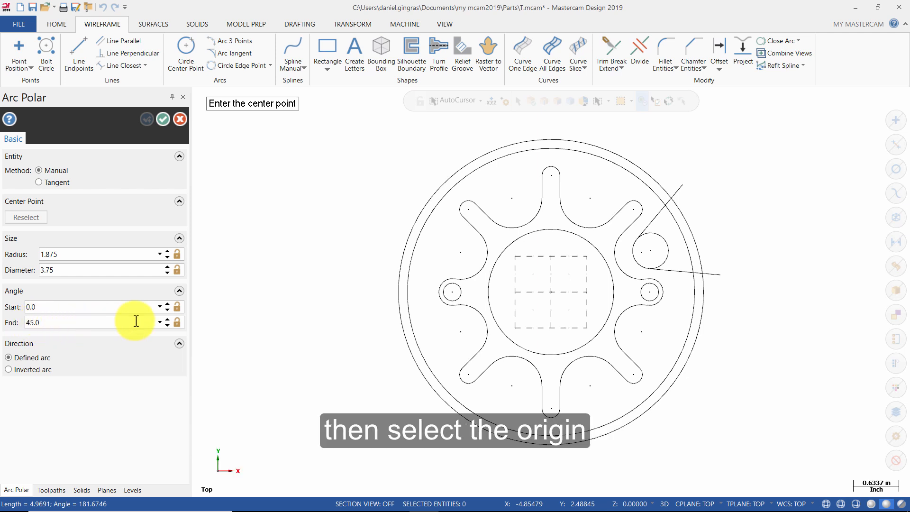
click(547, 298)
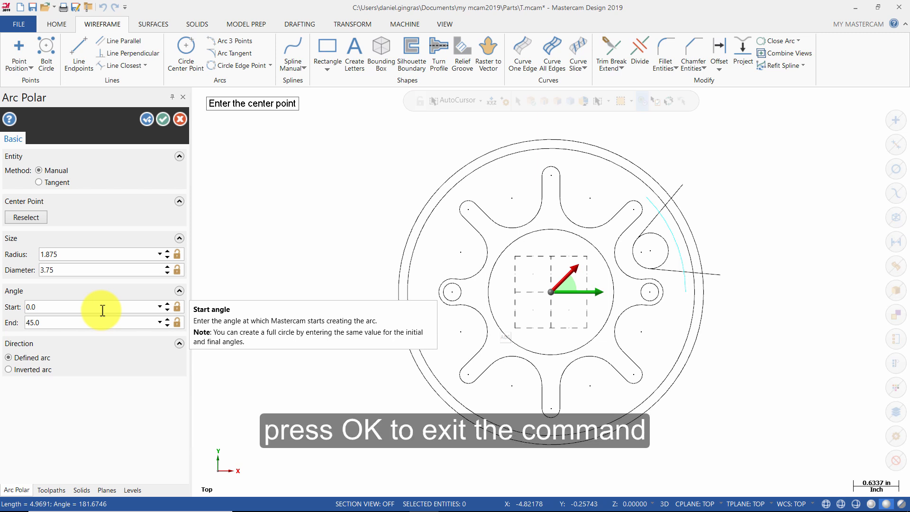
click(163, 119)
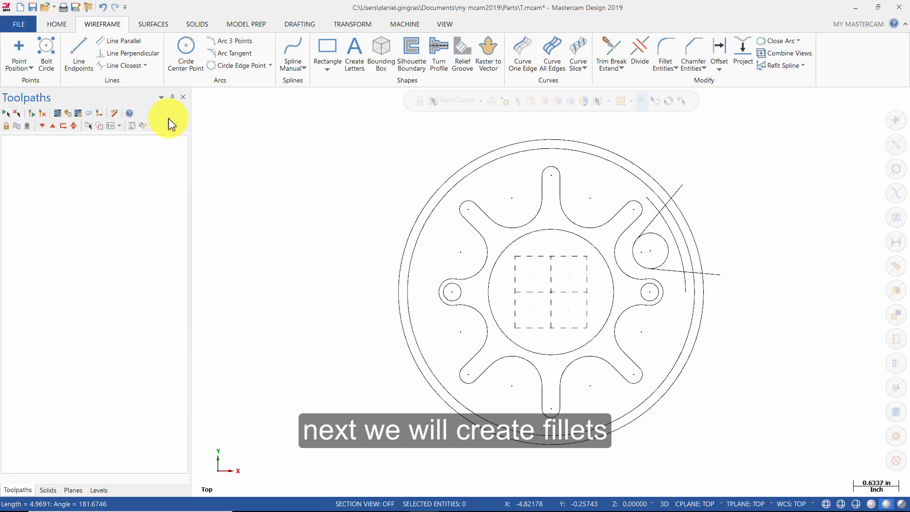
Fillet both corners where the new arc meets the two tangent lines with a 0.125 radius, trimming the entities.
click(667, 50)
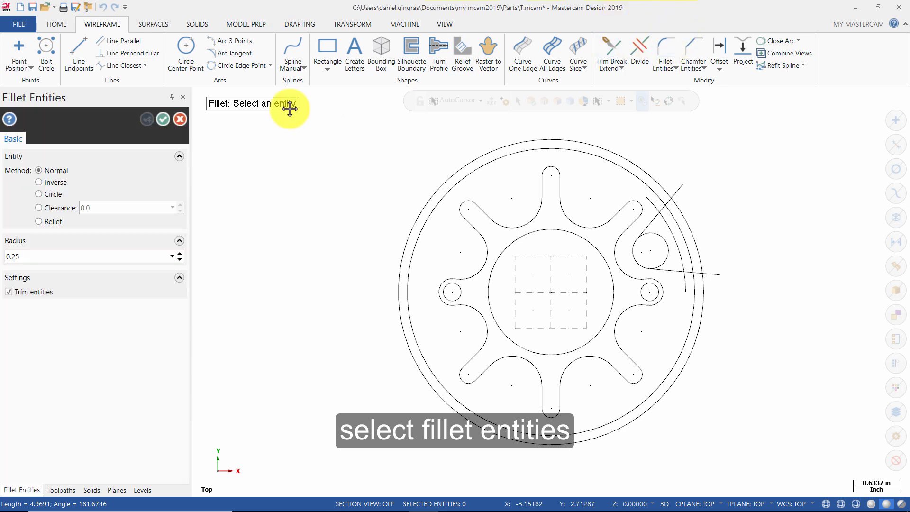
double_click(67, 253)
text(.12)
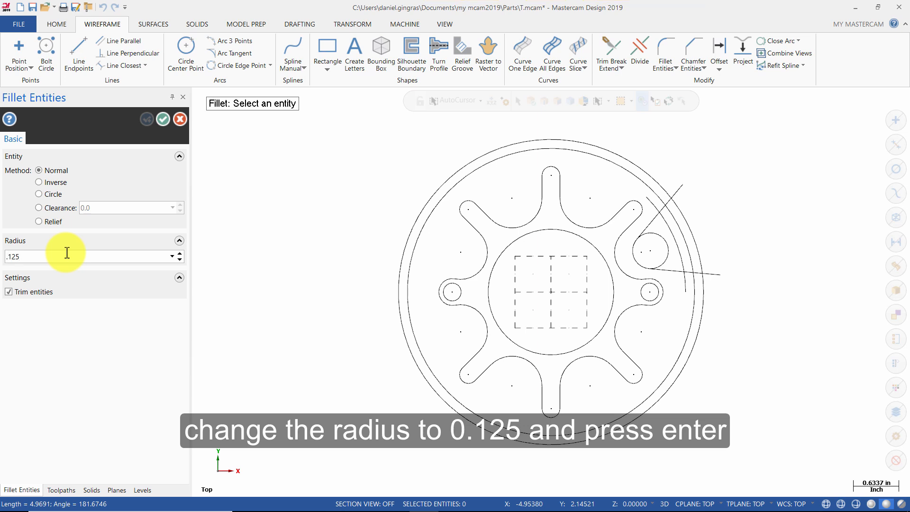
key(Return)
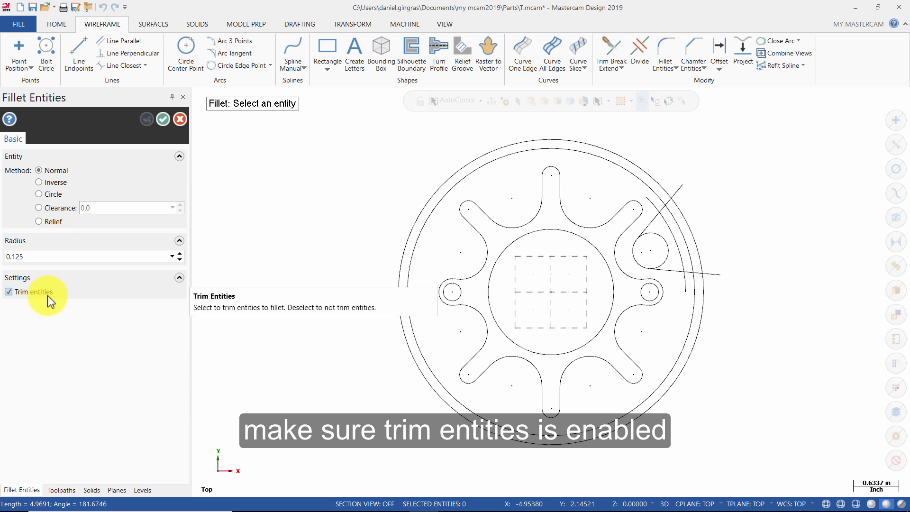
click(651, 223)
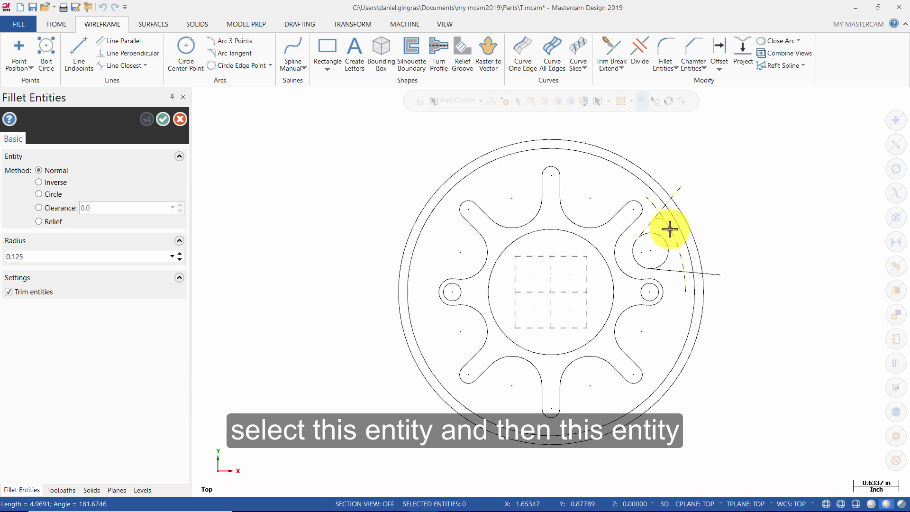
click(669, 229)
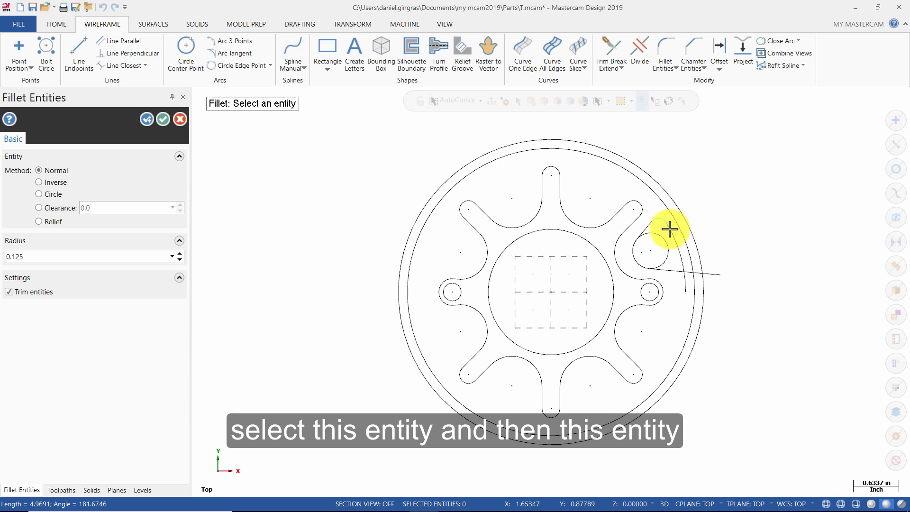
click(676, 244)
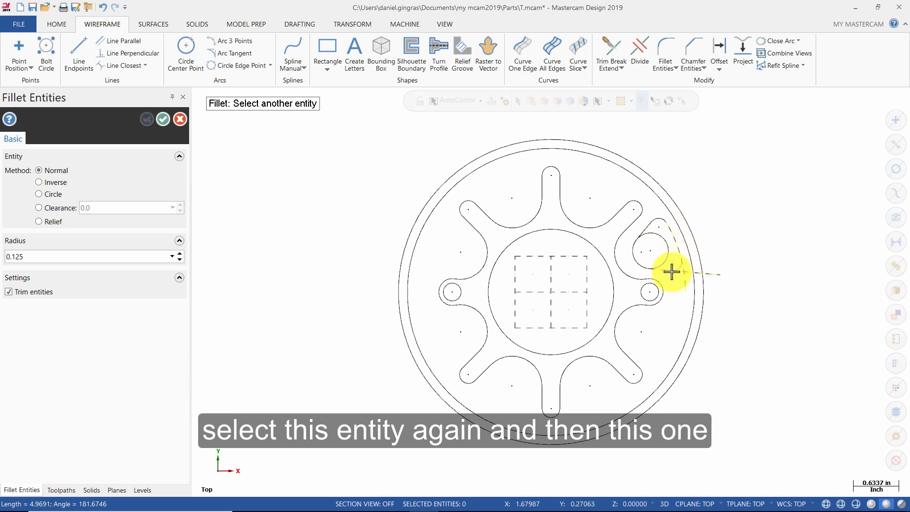
click(672, 271)
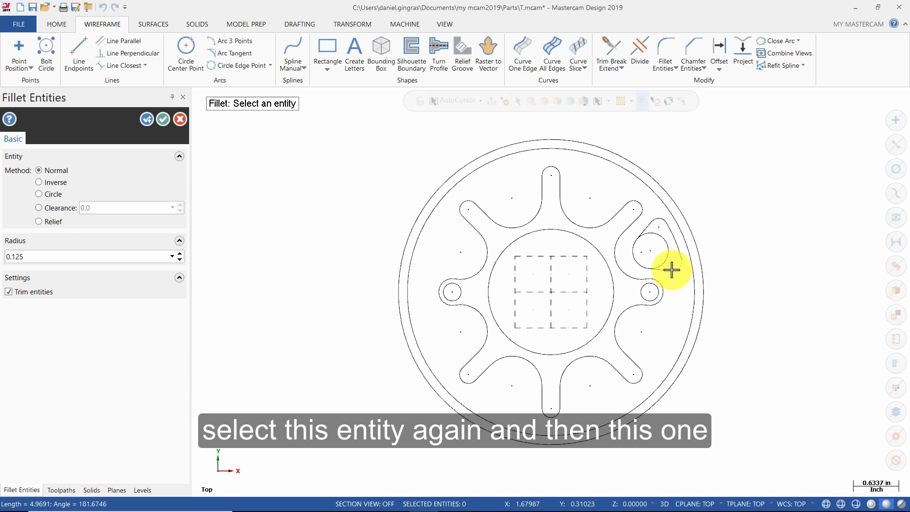
click(163, 120)
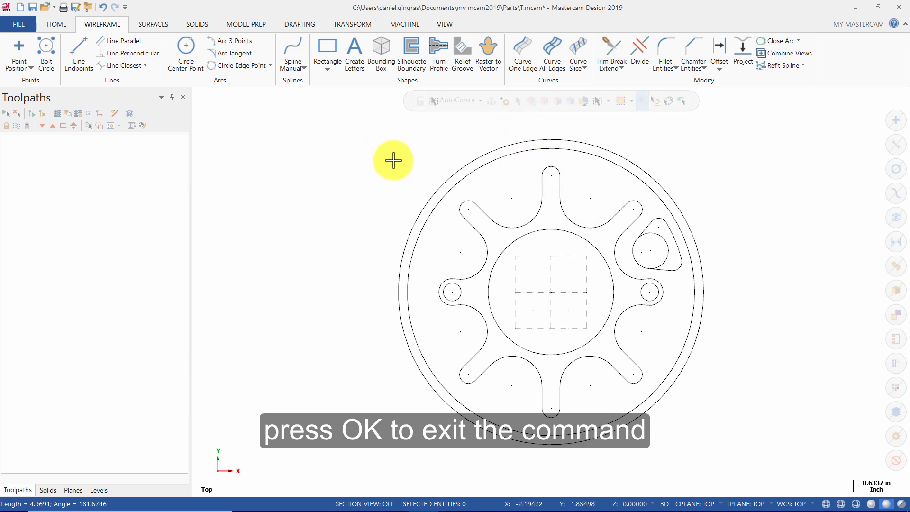
Trim away both portions of the 0.5 circle lying inside the pocket profile with Divide, leaving a closed outline.
click(642, 58)
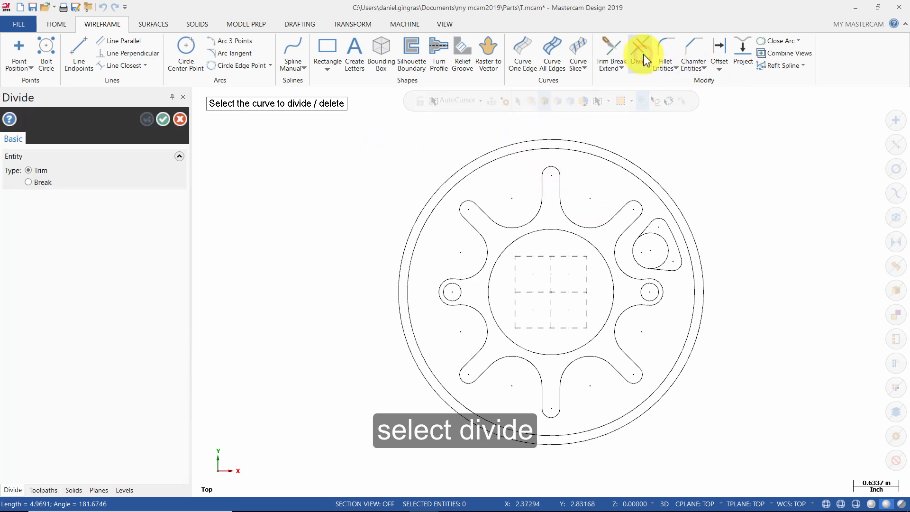
click(661, 237)
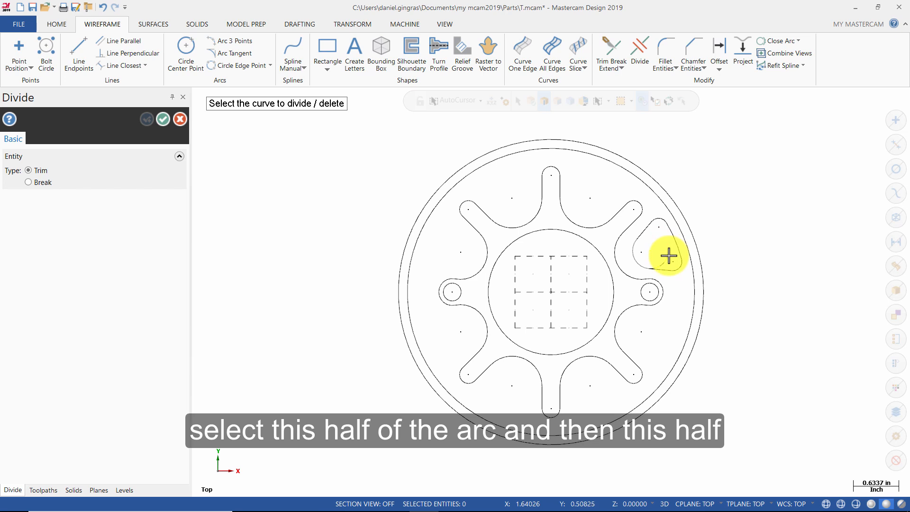
click(668, 256)
click(162, 118)
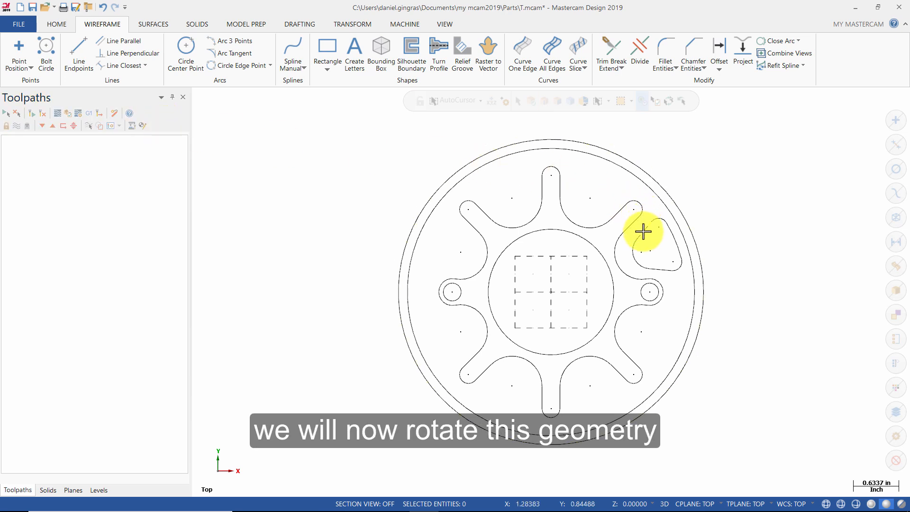
Rotate-copy the closed pocket profile around the origin with 7 instances at an angle of 360/8, and clear the result colors.
click(359, 26)
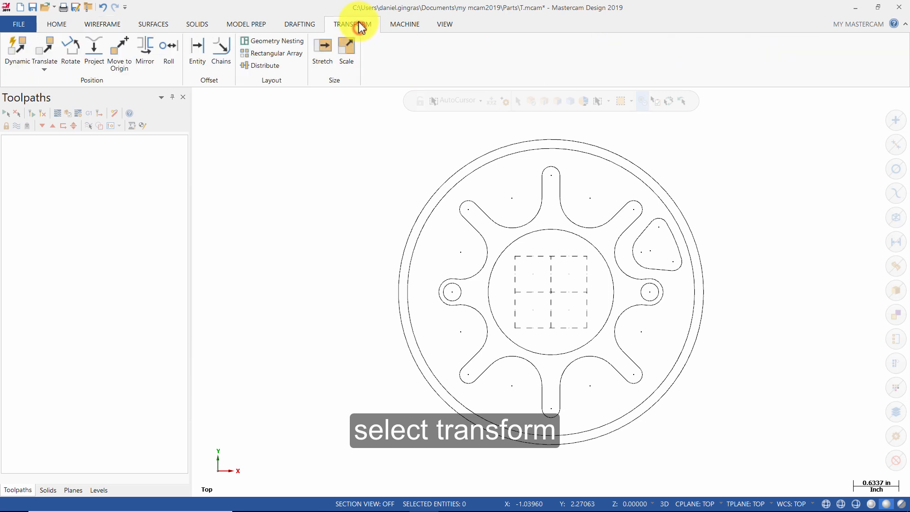
click(71, 52)
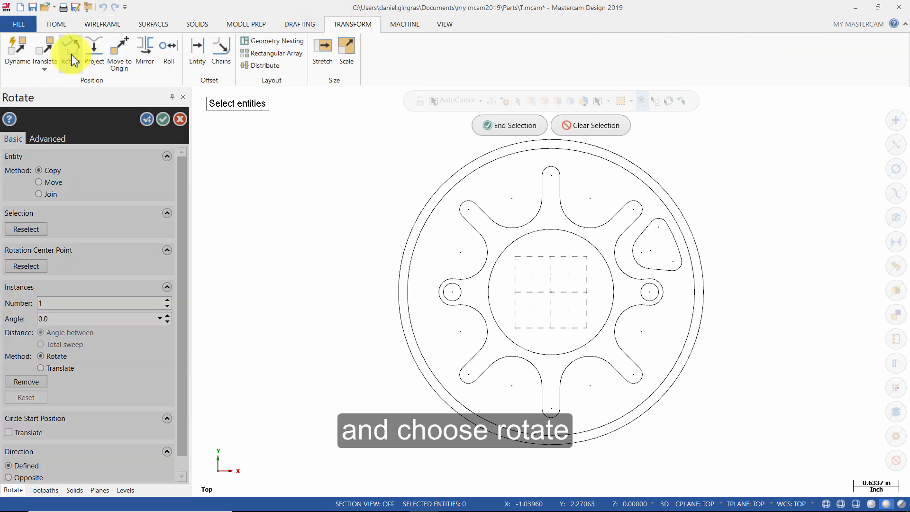
shift+click(671, 238)
click(534, 124)
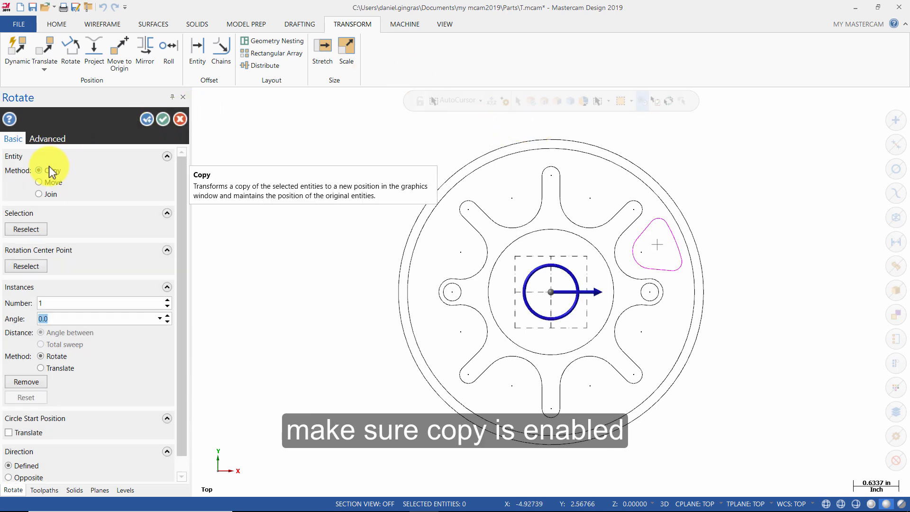
click(55, 302)
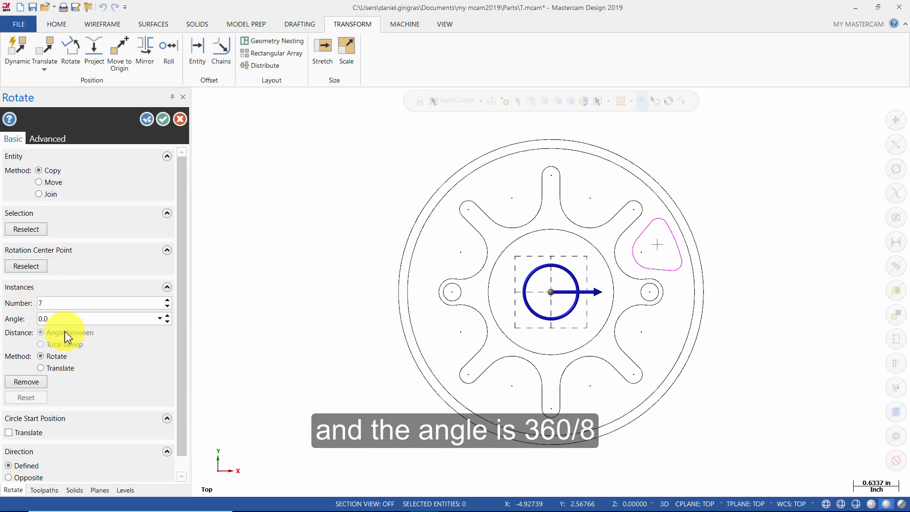
click(69, 318)
text(36)
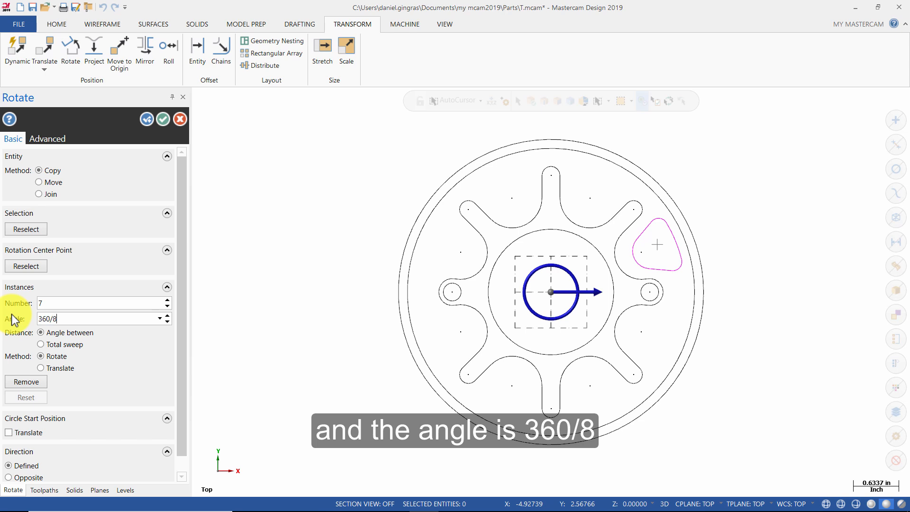
text(0/8)
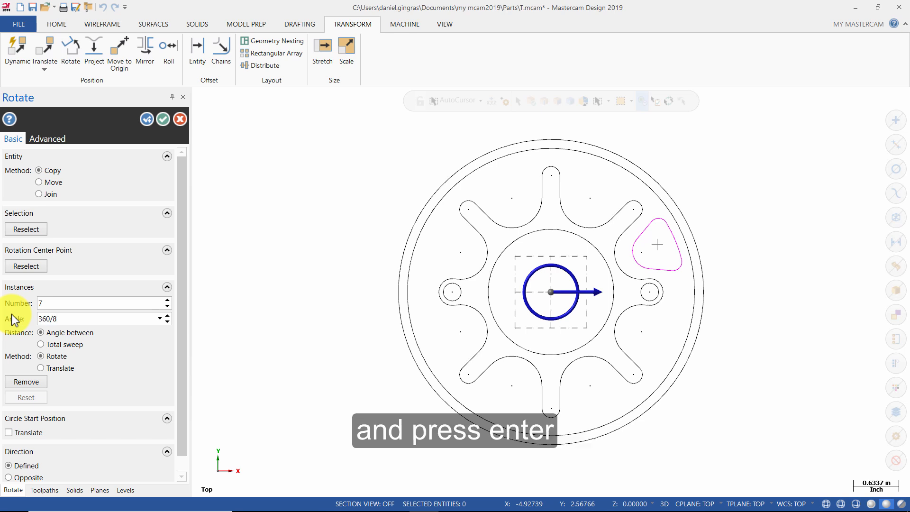
key(Return)
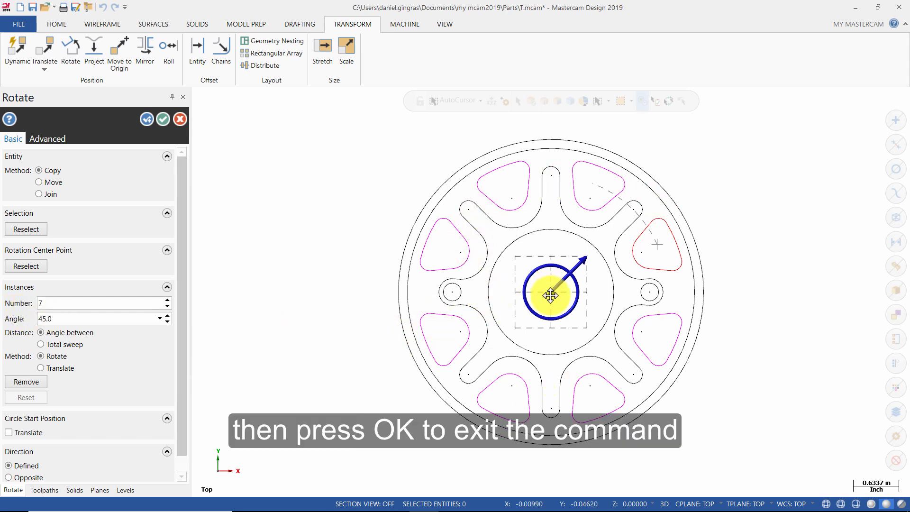
click(164, 119)
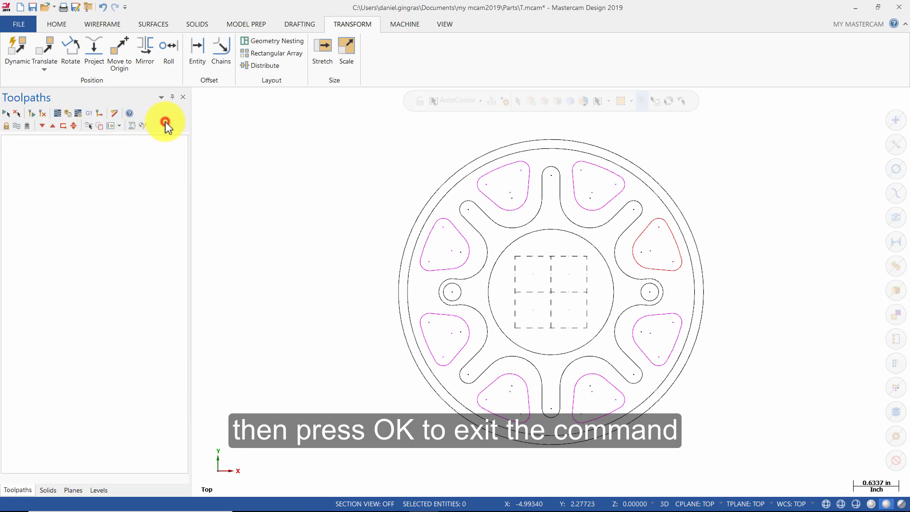
right_click(352, 220)
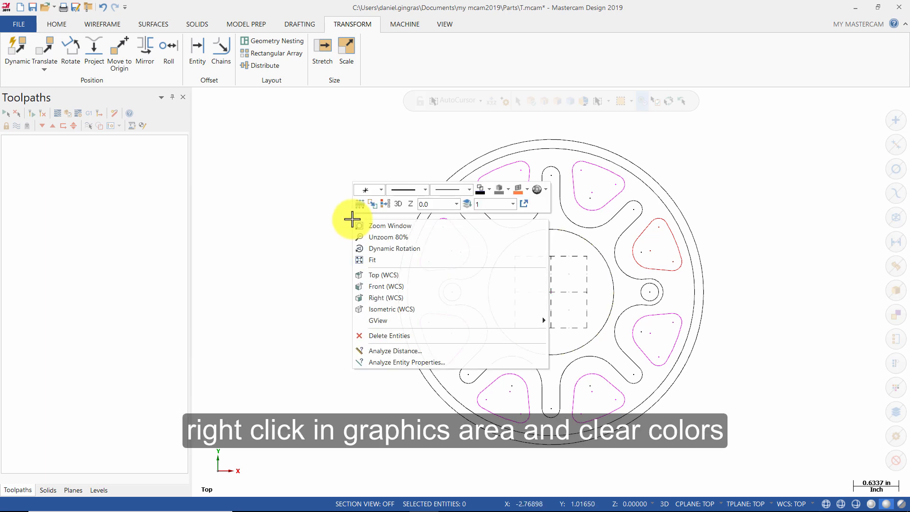
click(383, 204)
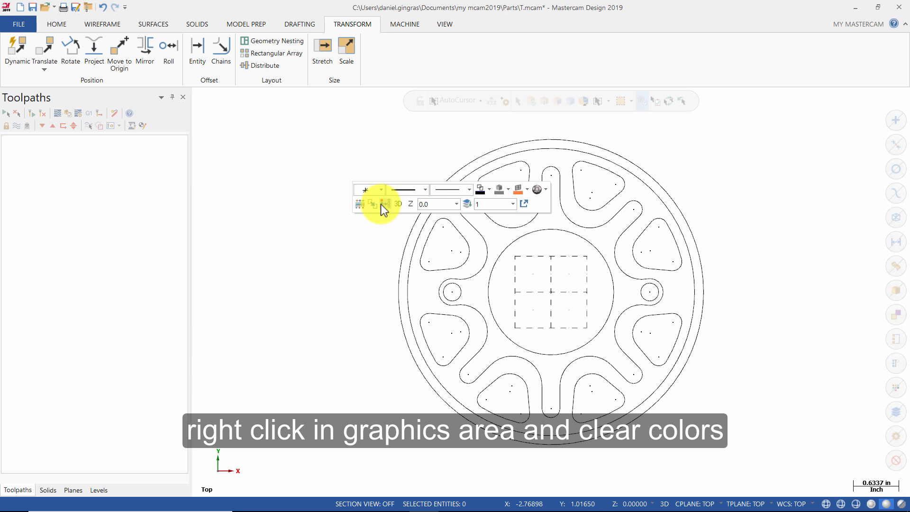
Translate the circle just inside the outermost one with the Move method by a Z delta of -1.875.
click(41, 49)
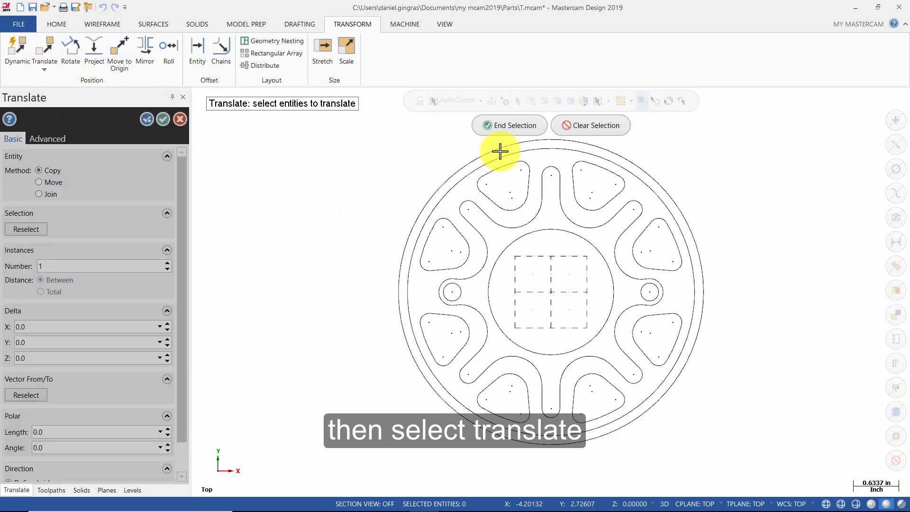
click(649, 190)
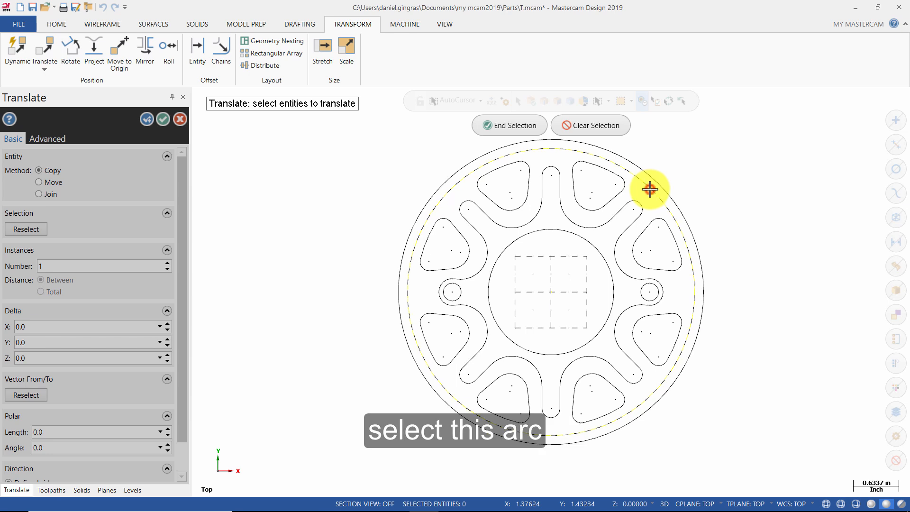
click(525, 126)
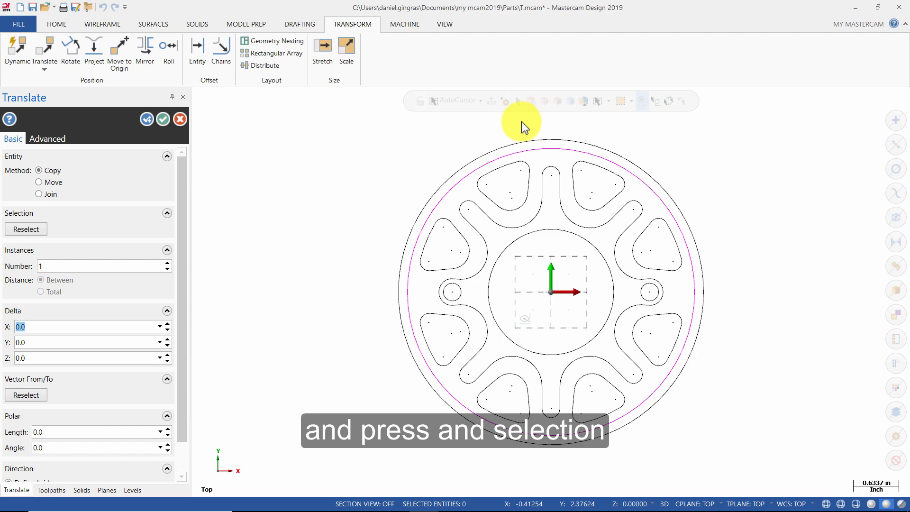
right_click(344, 214)
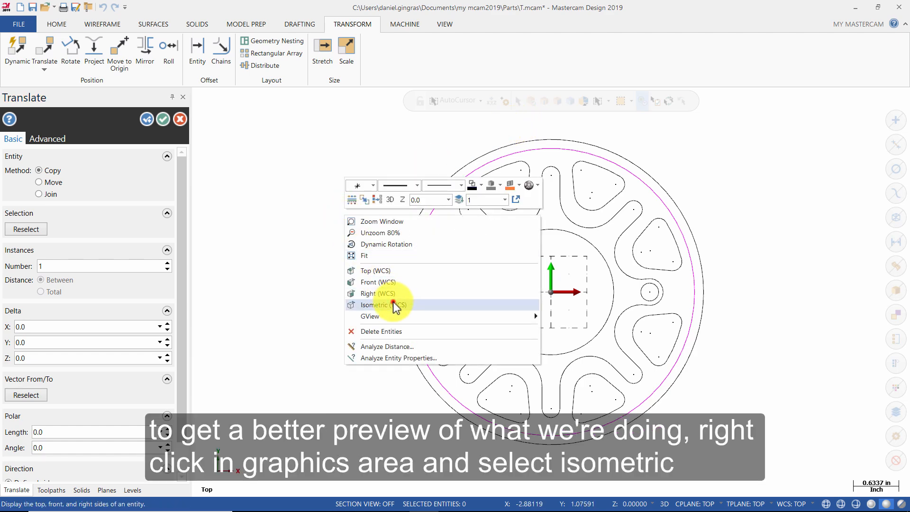
click(394, 305)
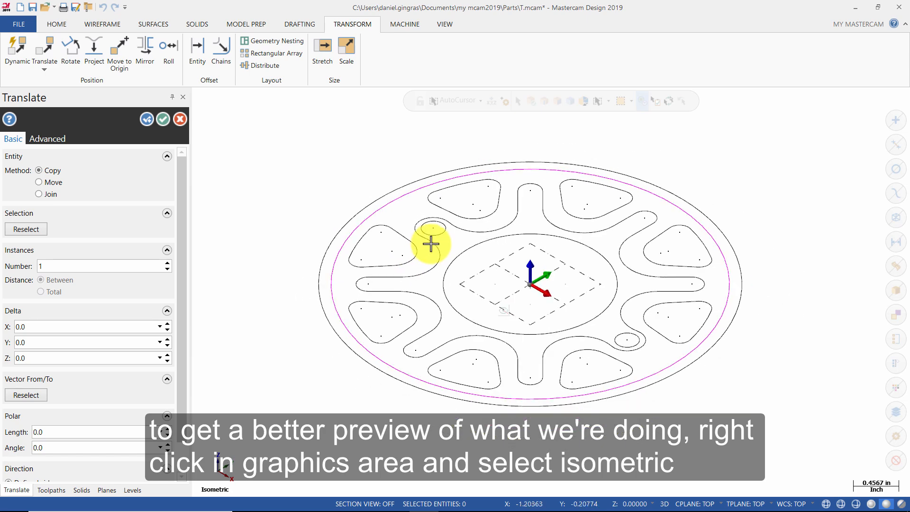
click(52, 180)
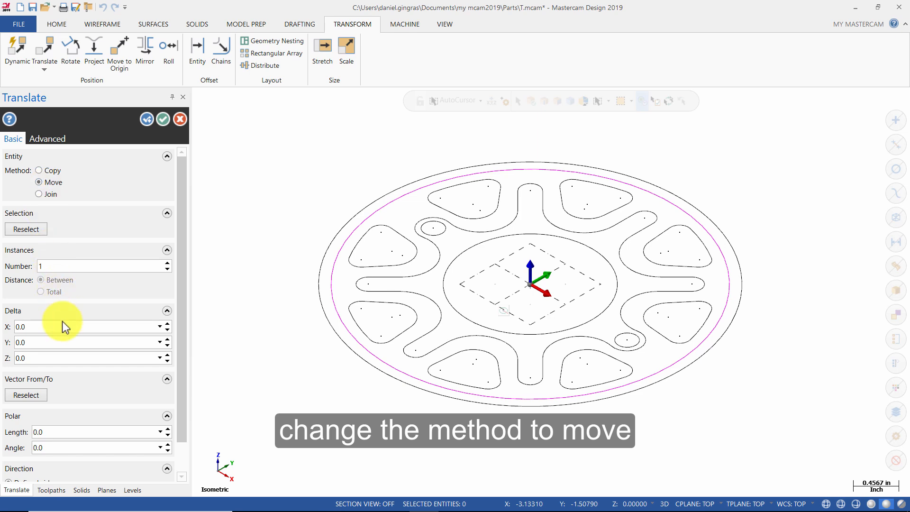
click(57, 356)
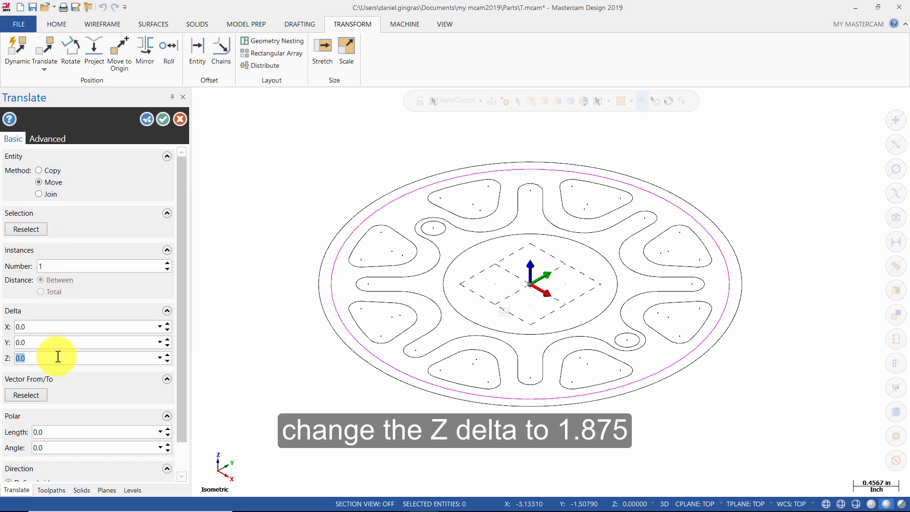
text(-1.875)
key(Return)
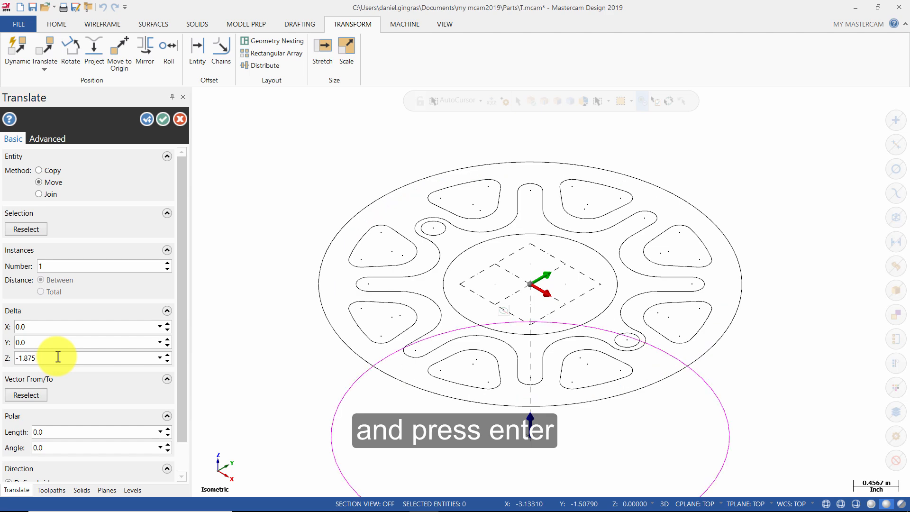
scroll(582, 232, down, 3)
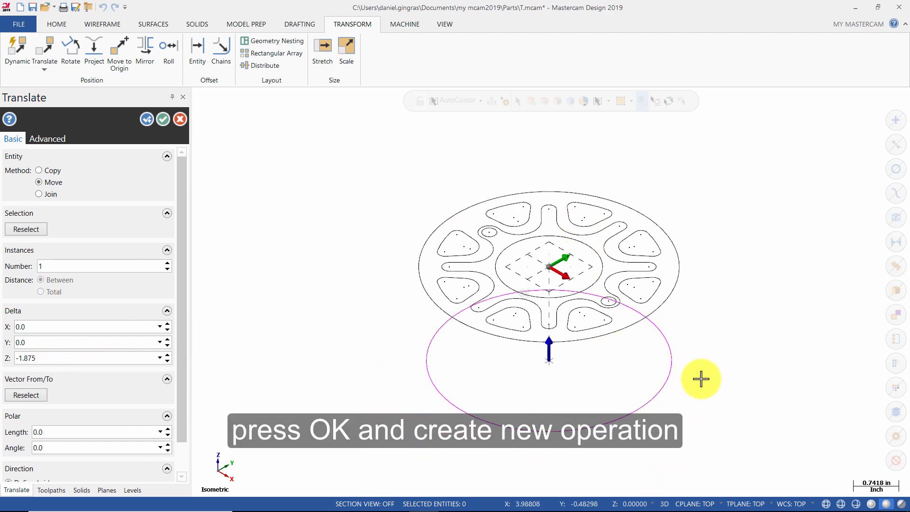
click(148, 119)
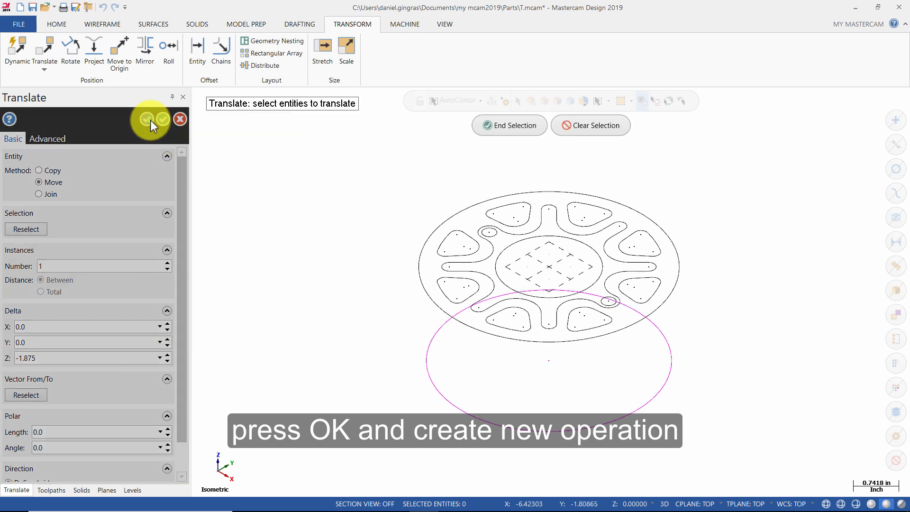
Move the outermost circle and all eight outer pocket profiles by a Z delta of -0.625 with Translate.
click(416, 276)
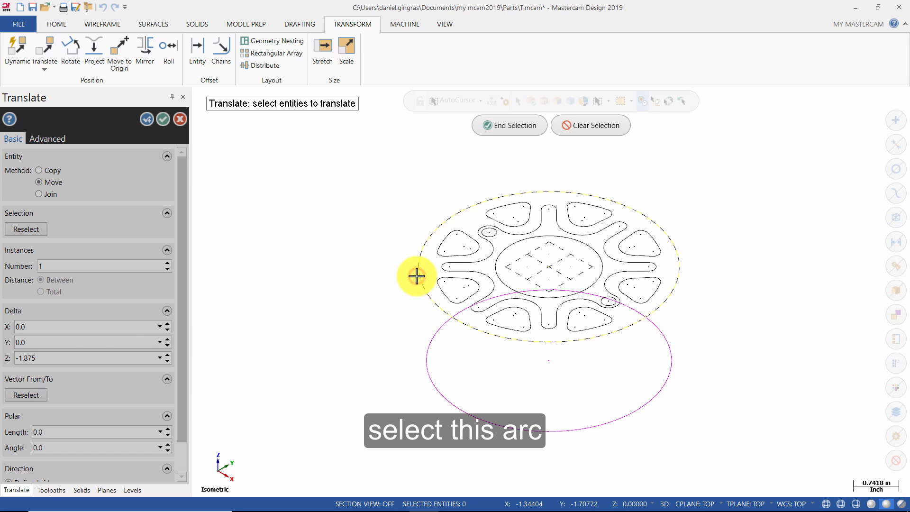
shift+click(448, 278)
shift+click(468, 235)
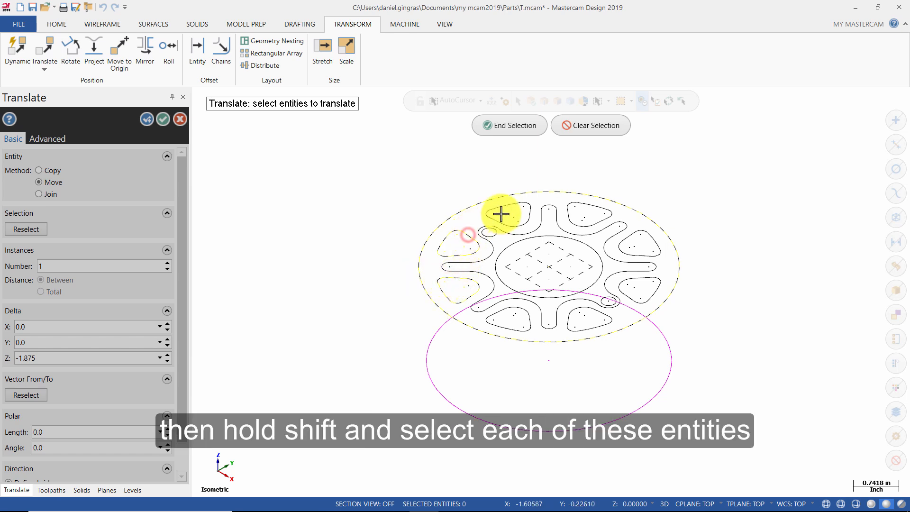
shift+click(530, 213)
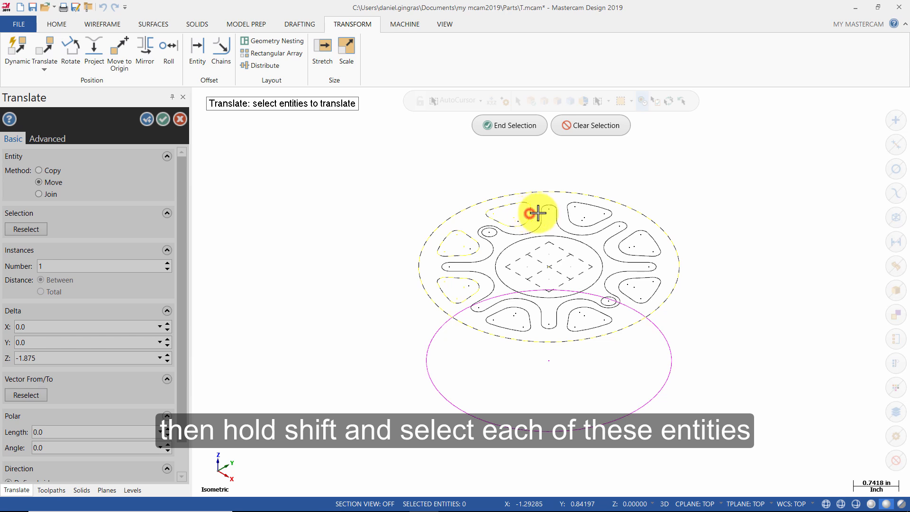
shift+click(594, 221)
shift+click(636, 231)
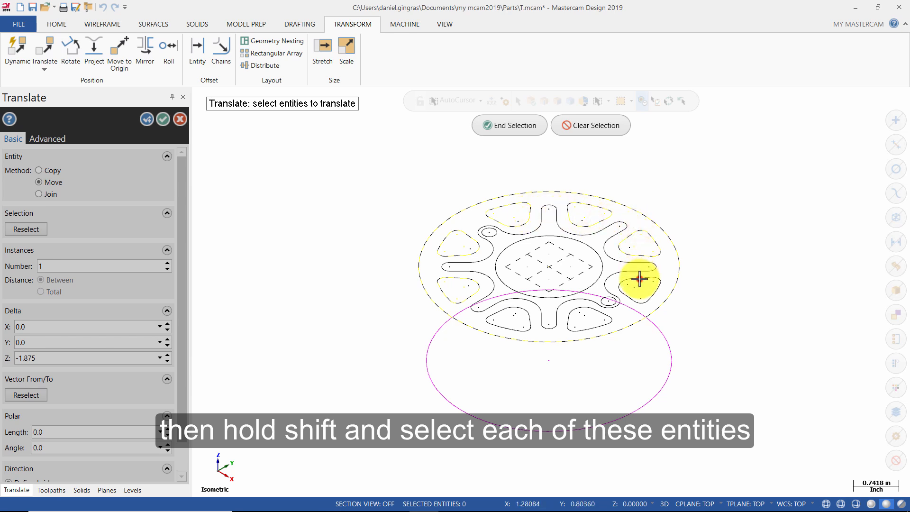
shift+click(639, 279)
shift+click(589, 311)
shift+click(527, 310)
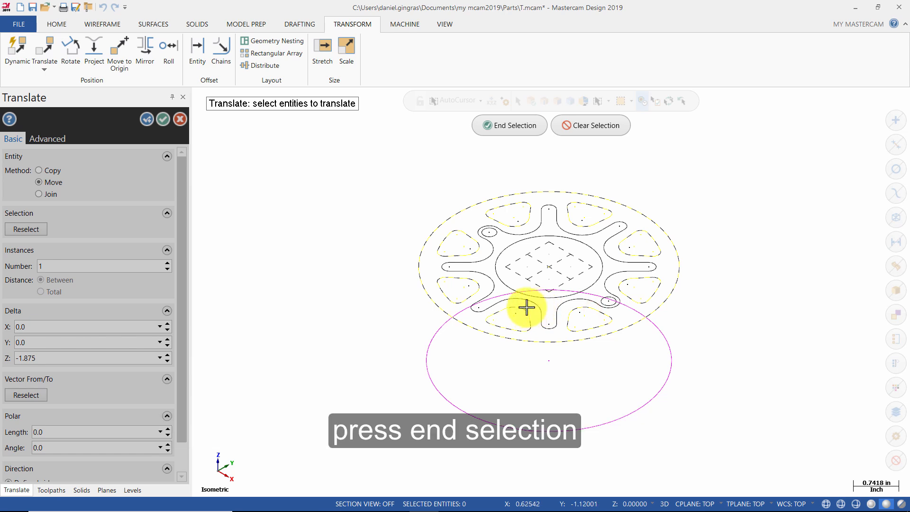
click(518, 126)
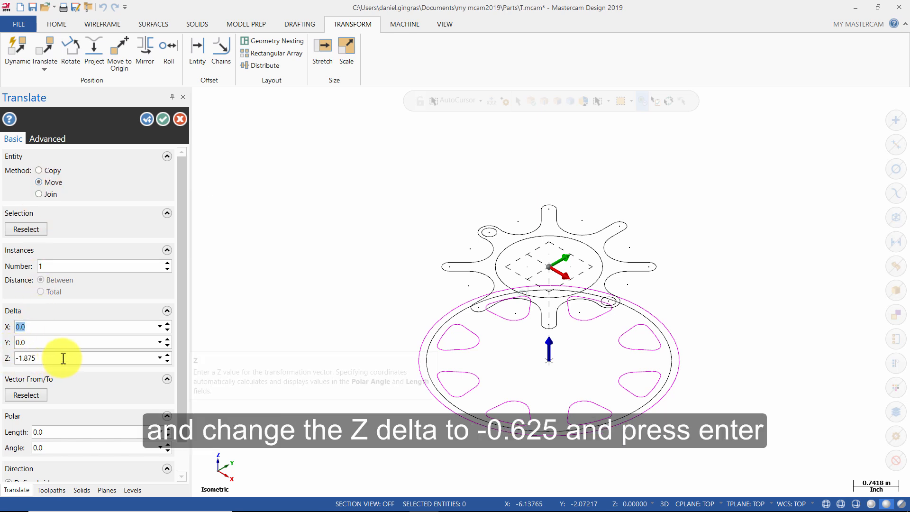
drag(62, 357, 8, 359)
text(-)
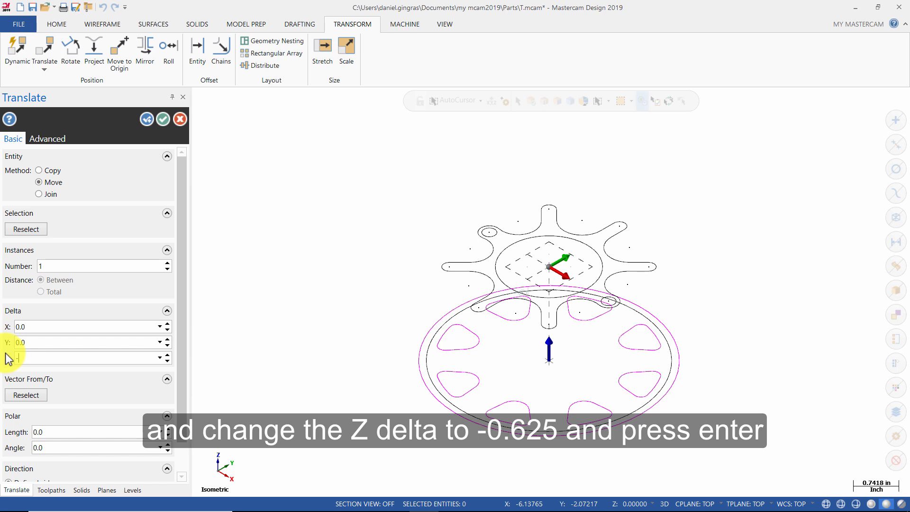
text(.625)
key(Return)
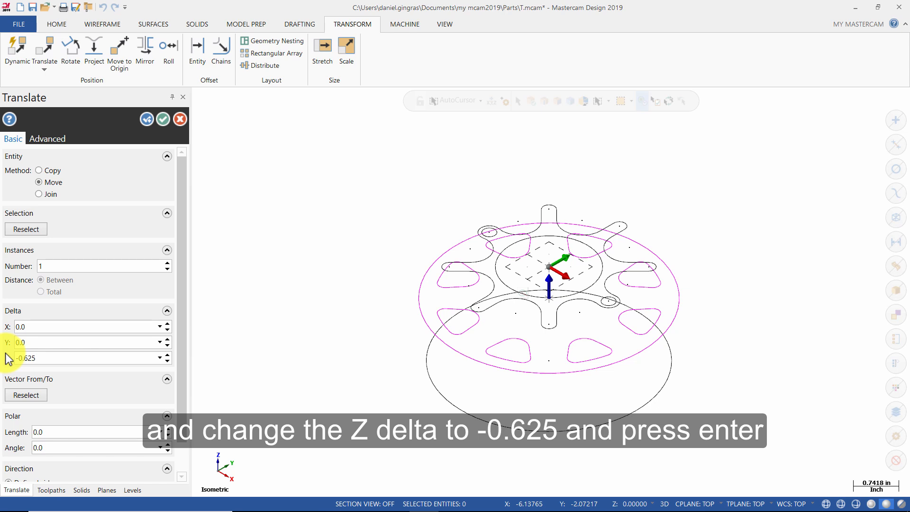
click(144, 118)
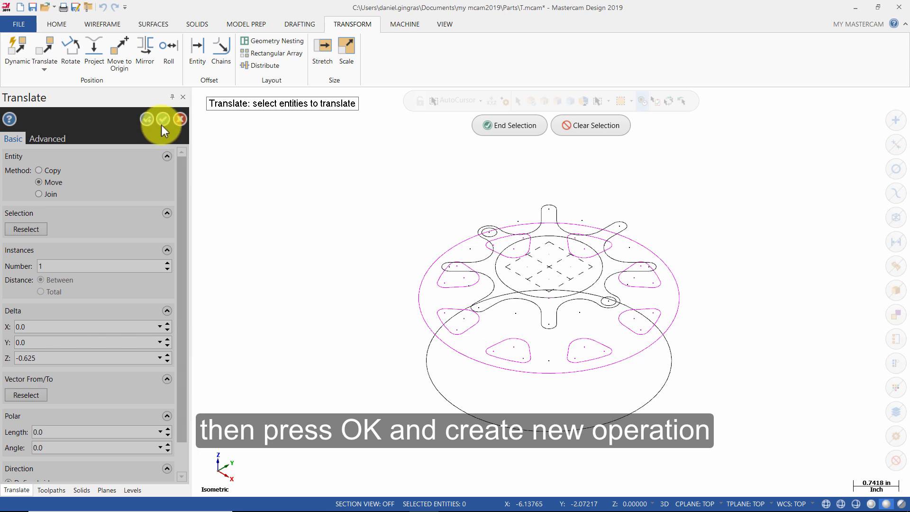
Move the central star-shaped chain and the two small circles by a Z delta of -0.125, and clear the result colors.
shift+click(617, 223)
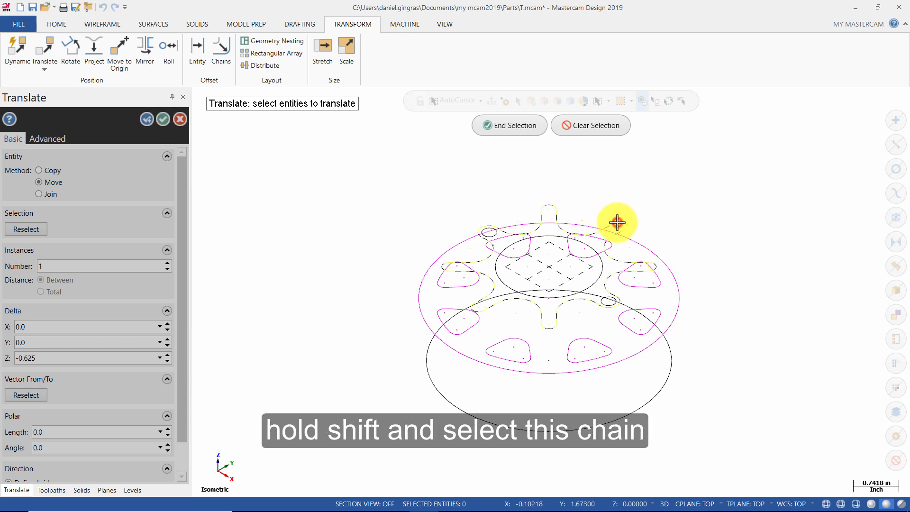
click(493, 234)
click(604, 297)
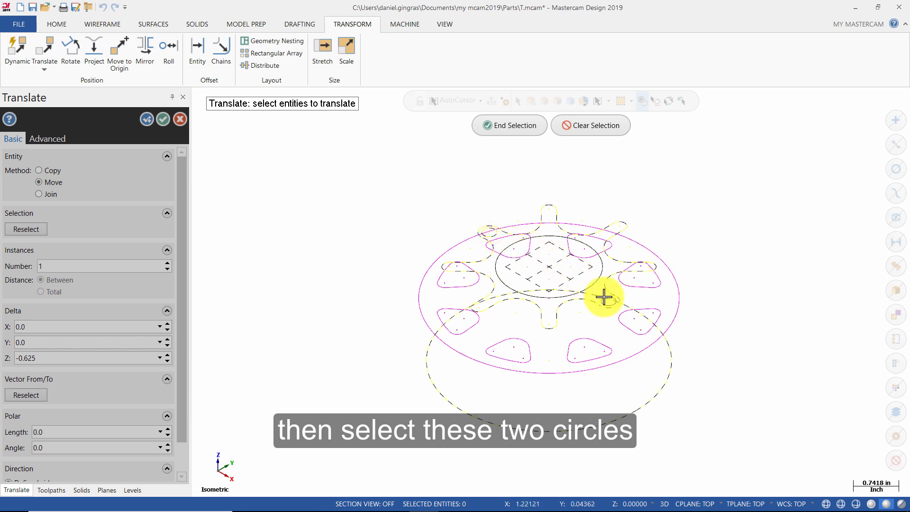
click(603, 301)
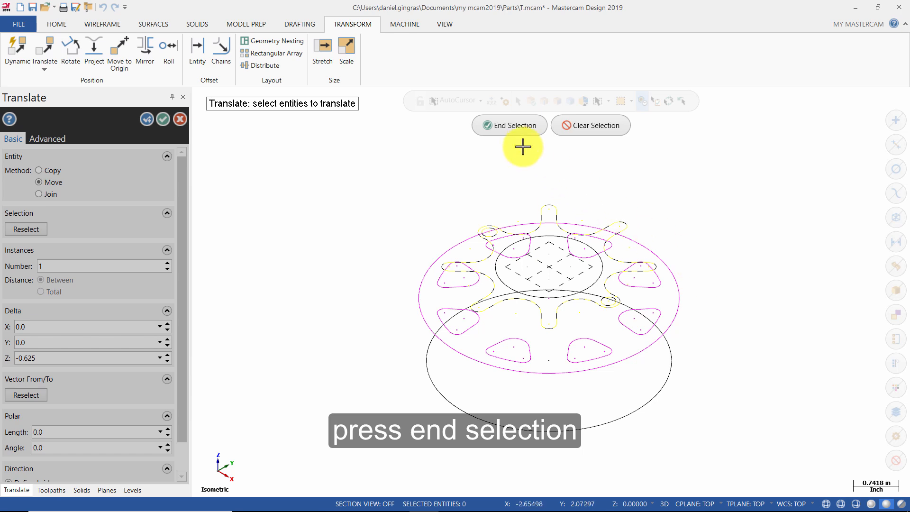
click(516, 126)
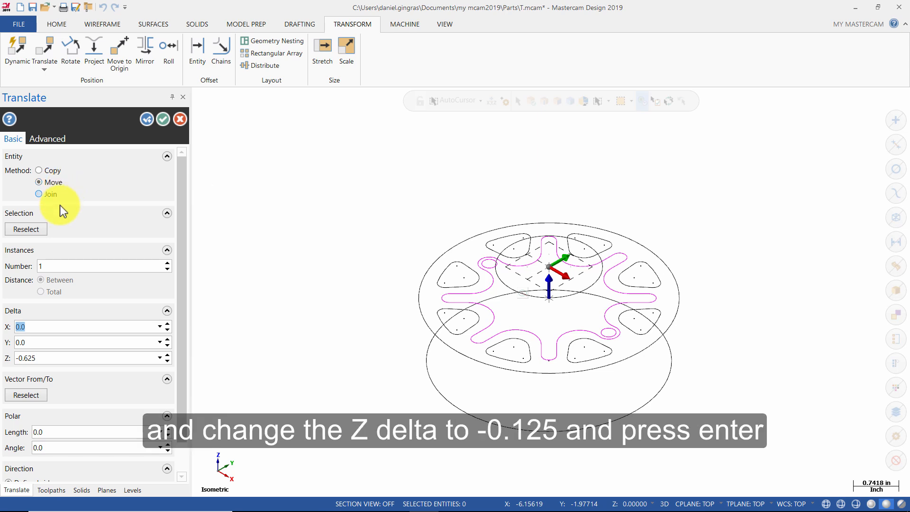
click(58, 358)
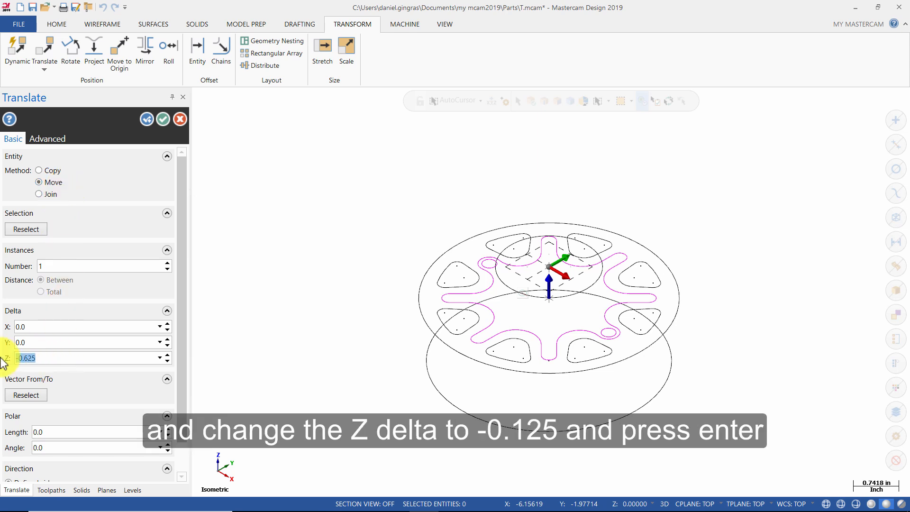
text(-0.125)
key(Return)
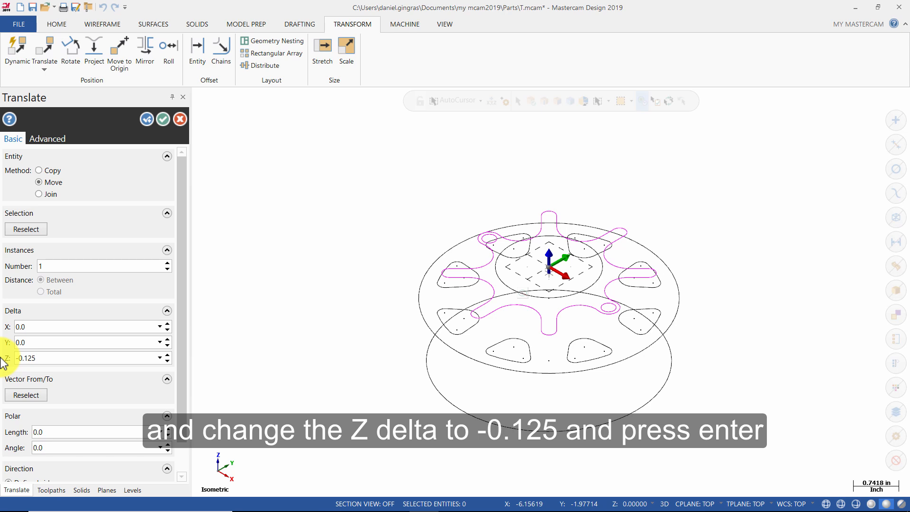
click(163, 119)
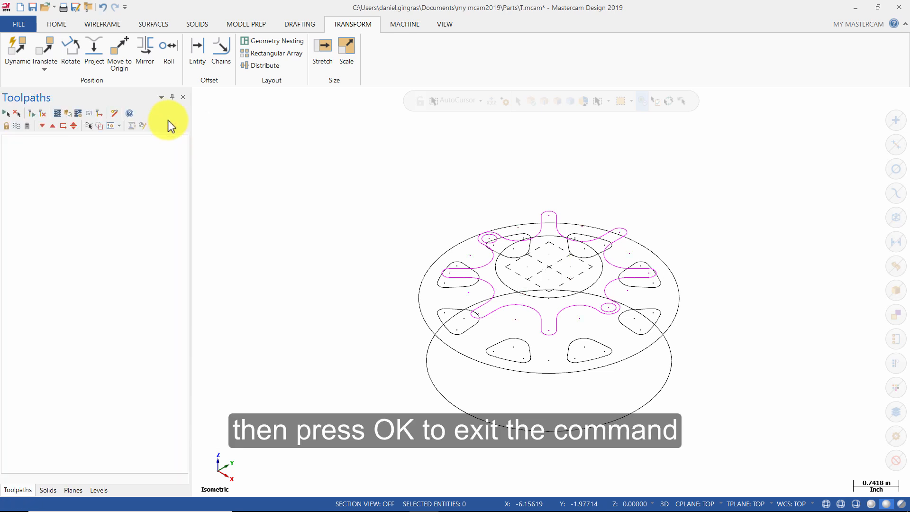
right_click(325, 214)
click(355, 197)
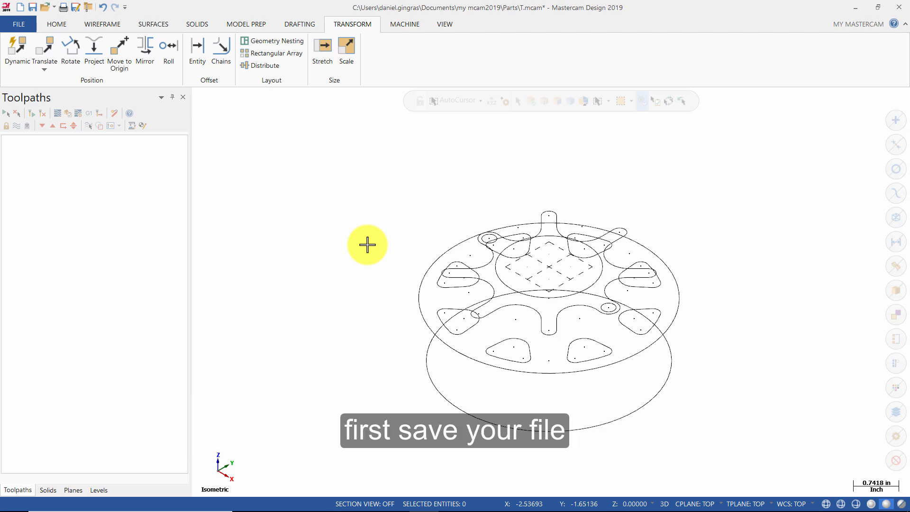
Save the part under the new file name Mill Essentials Tutorial 4 in the Parts folder.
click(75, 8)
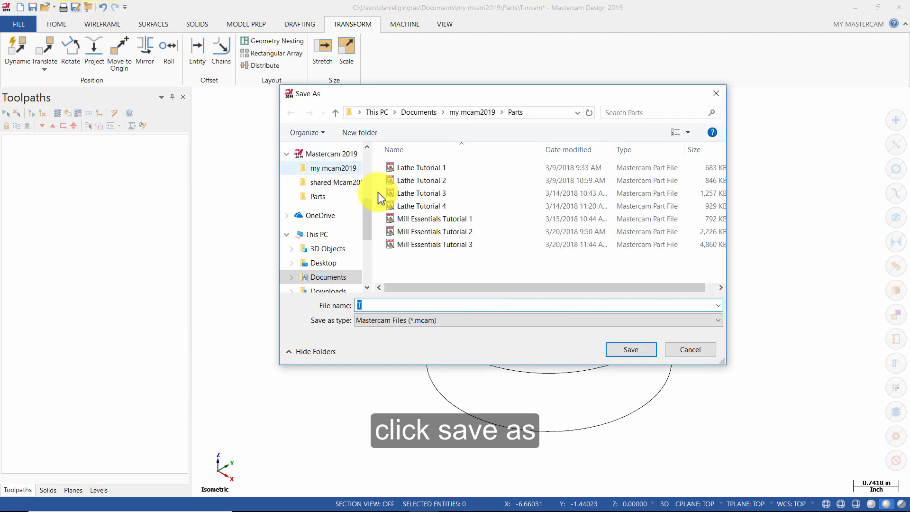
click(430, 243)
click(448, 302)
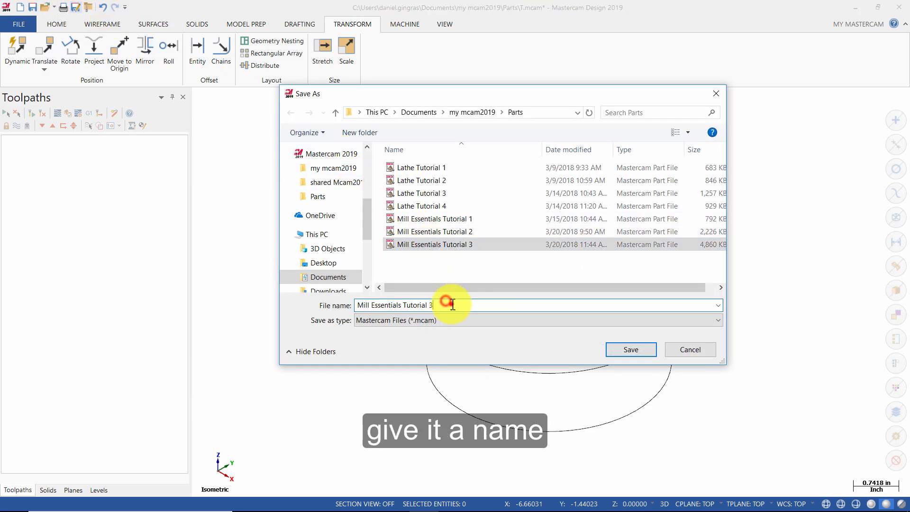
key(BackSpace)
text(4)
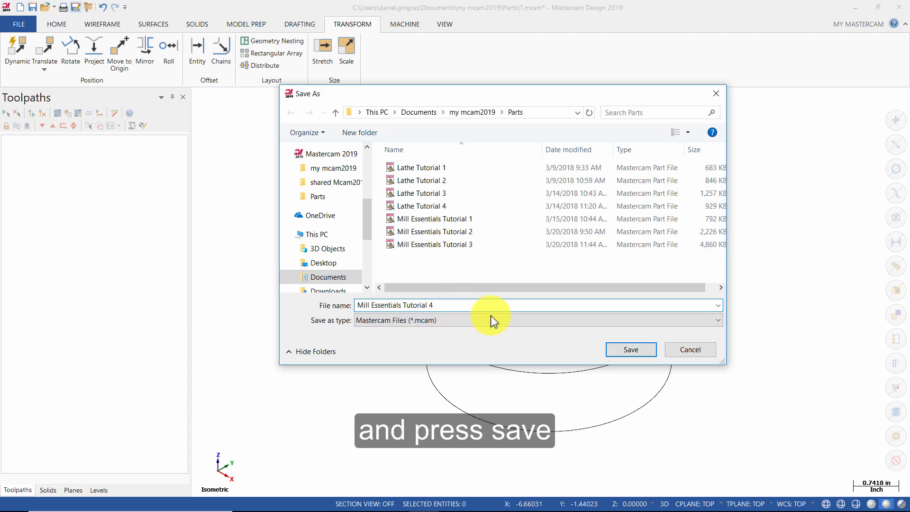
click(619, 349)
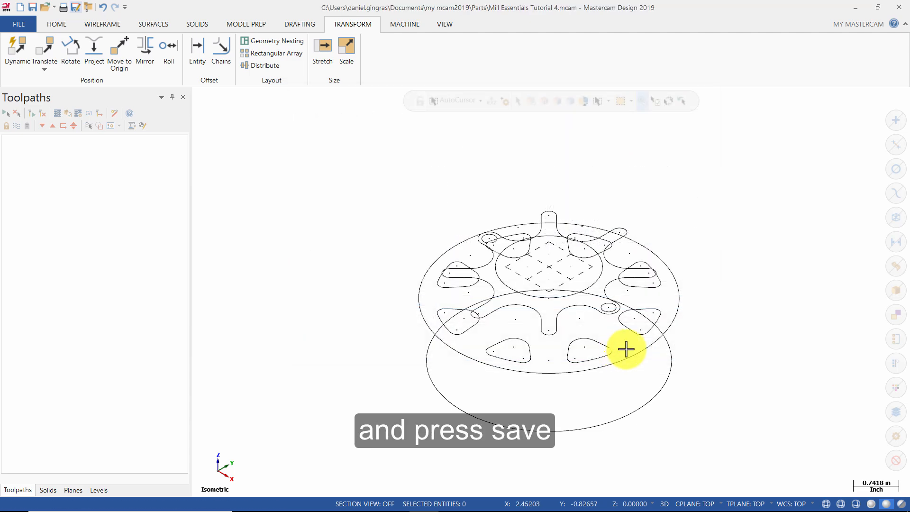